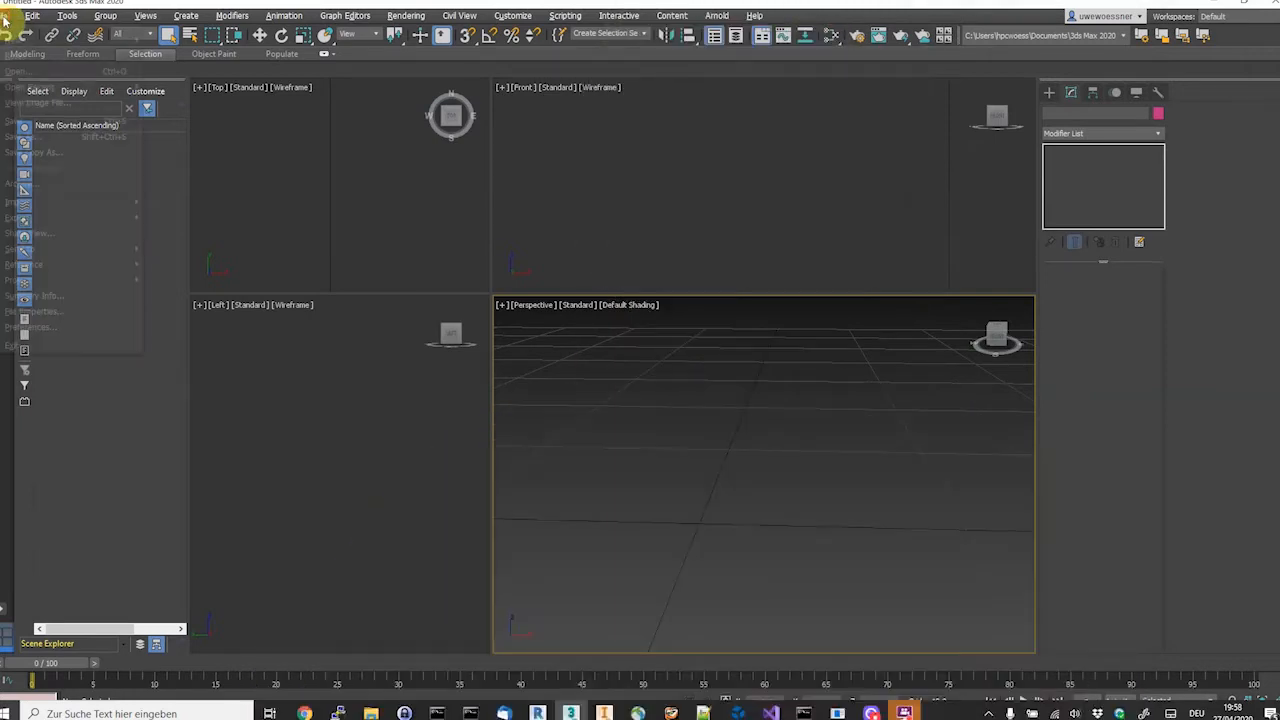
# Open the recent scene DB_GrossraumwagenV3.max and display the list of its scene objects
pyautogui.click(4, 18)
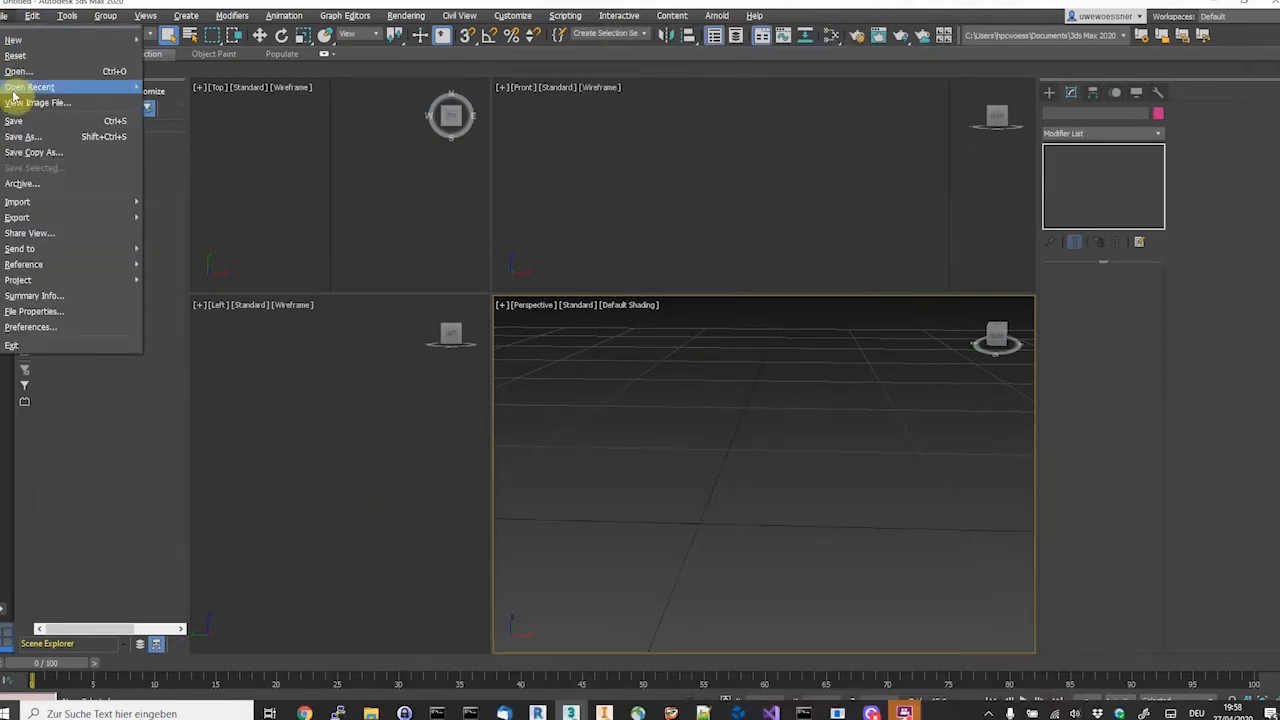
pyautogui.moveTo(14, 90)
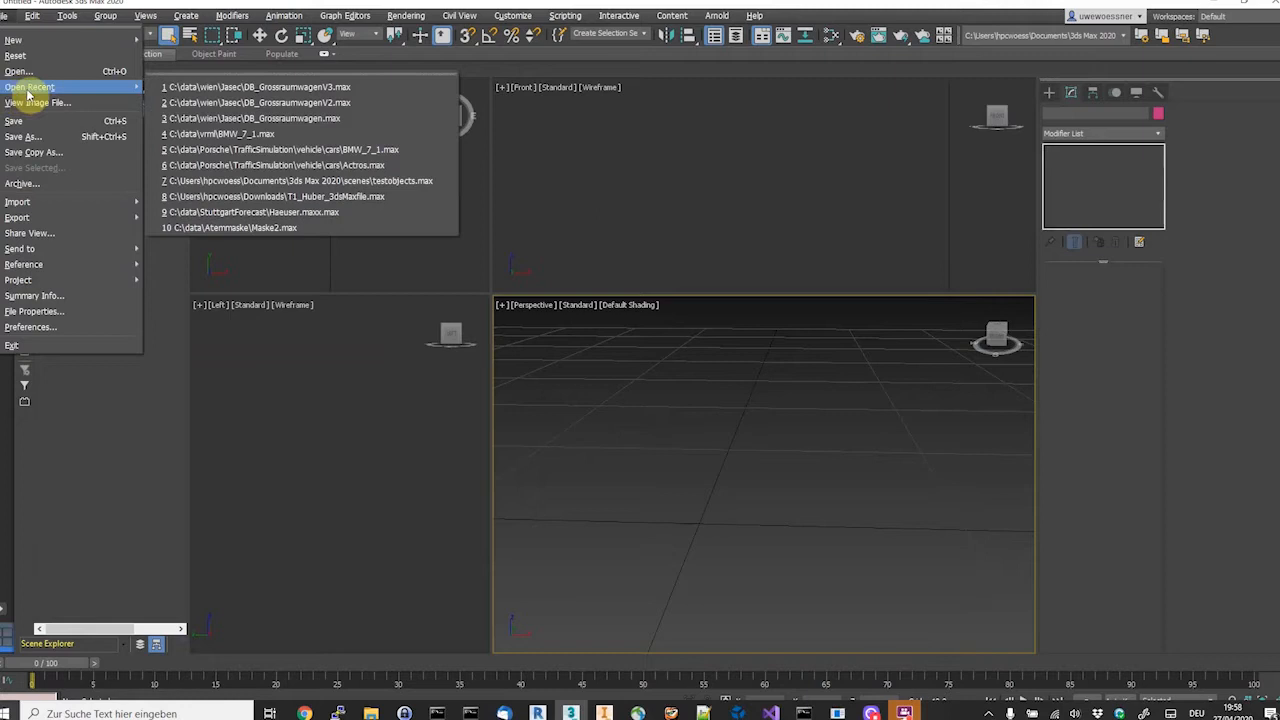
pyautogui.click(243, 88)
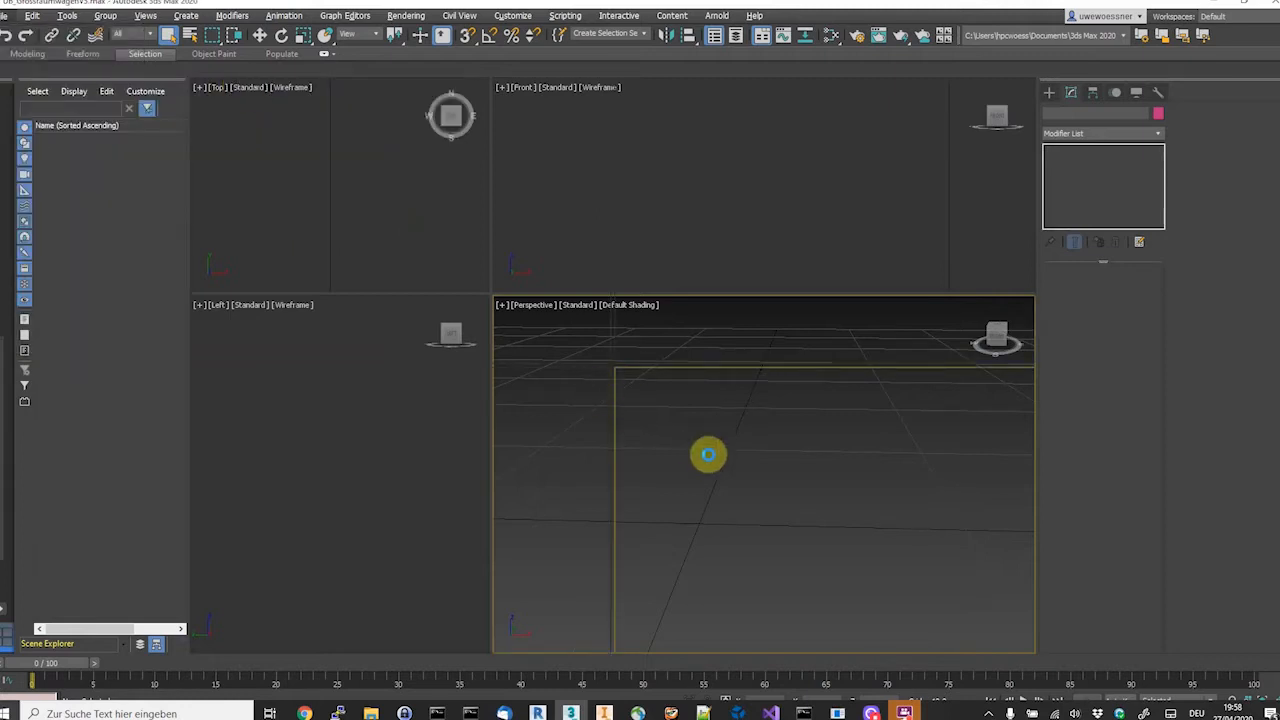
pyautogui.click(801, 489)
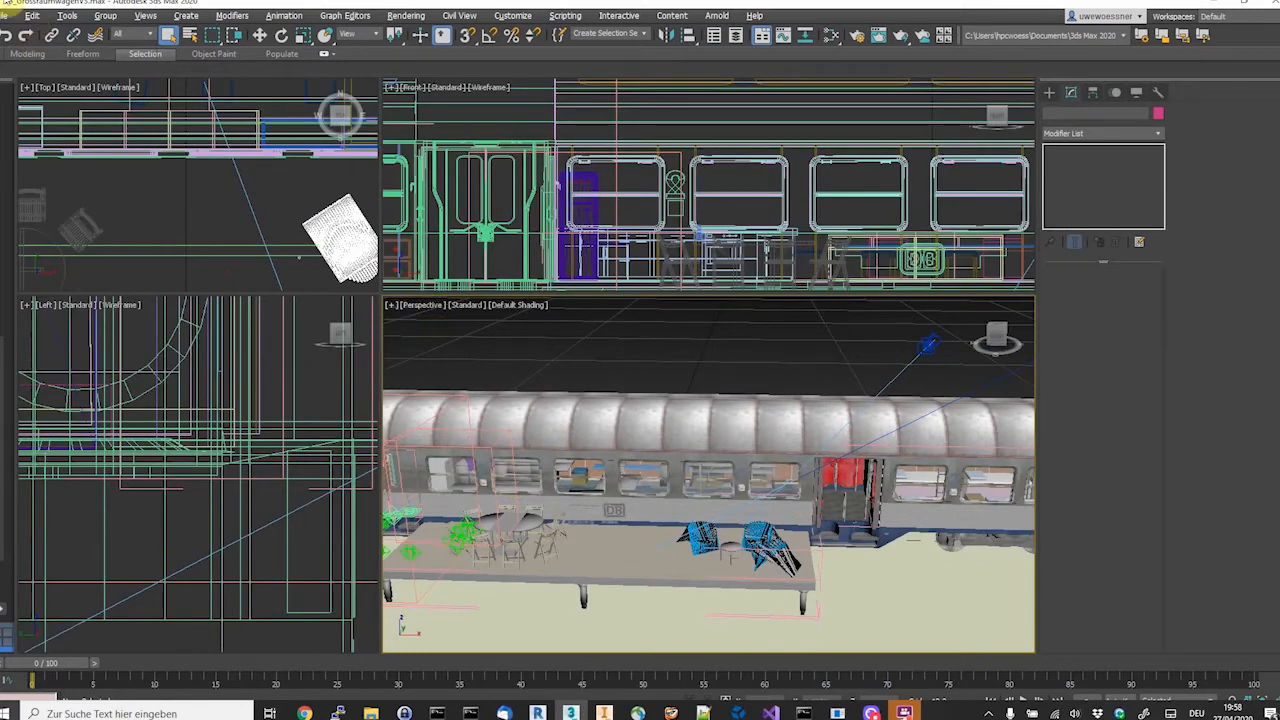
pyautogui.click(67, 15)
pyautogui.click(85, 55)
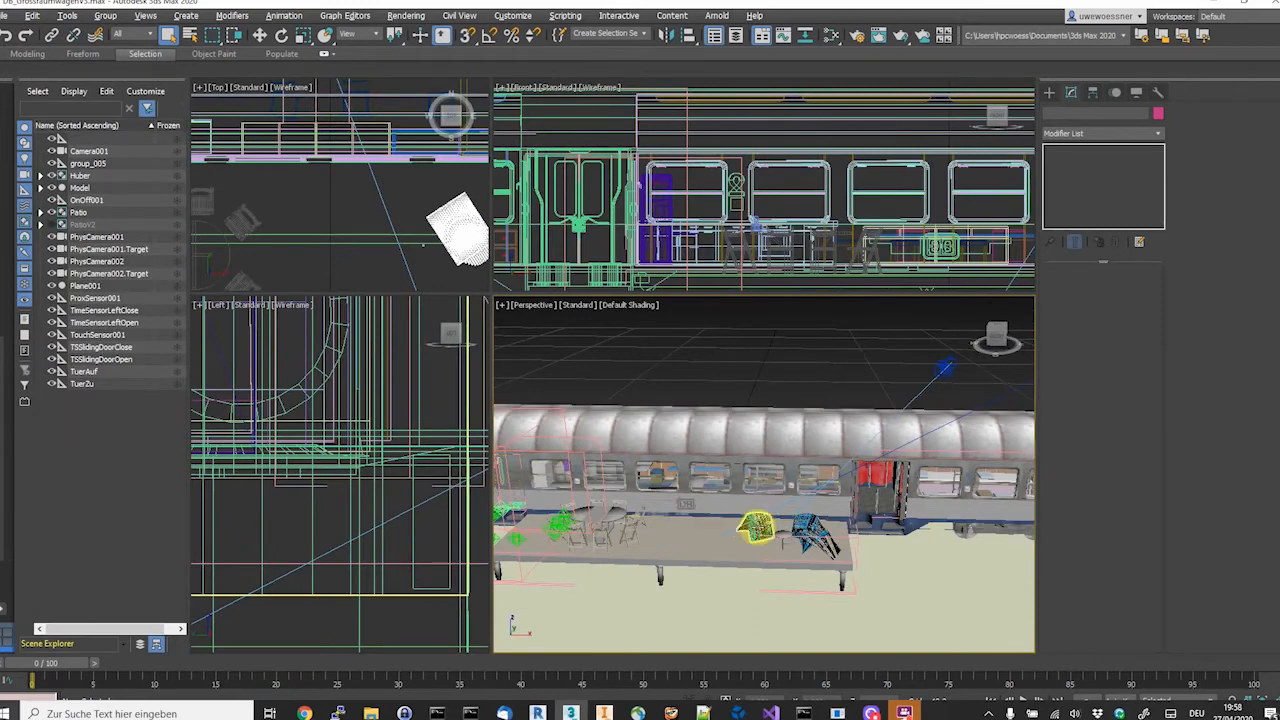
# Select the carriage's interior furnishings group and the terrace deck in front of it to identify these parts
pyautogui.click(80, 176)
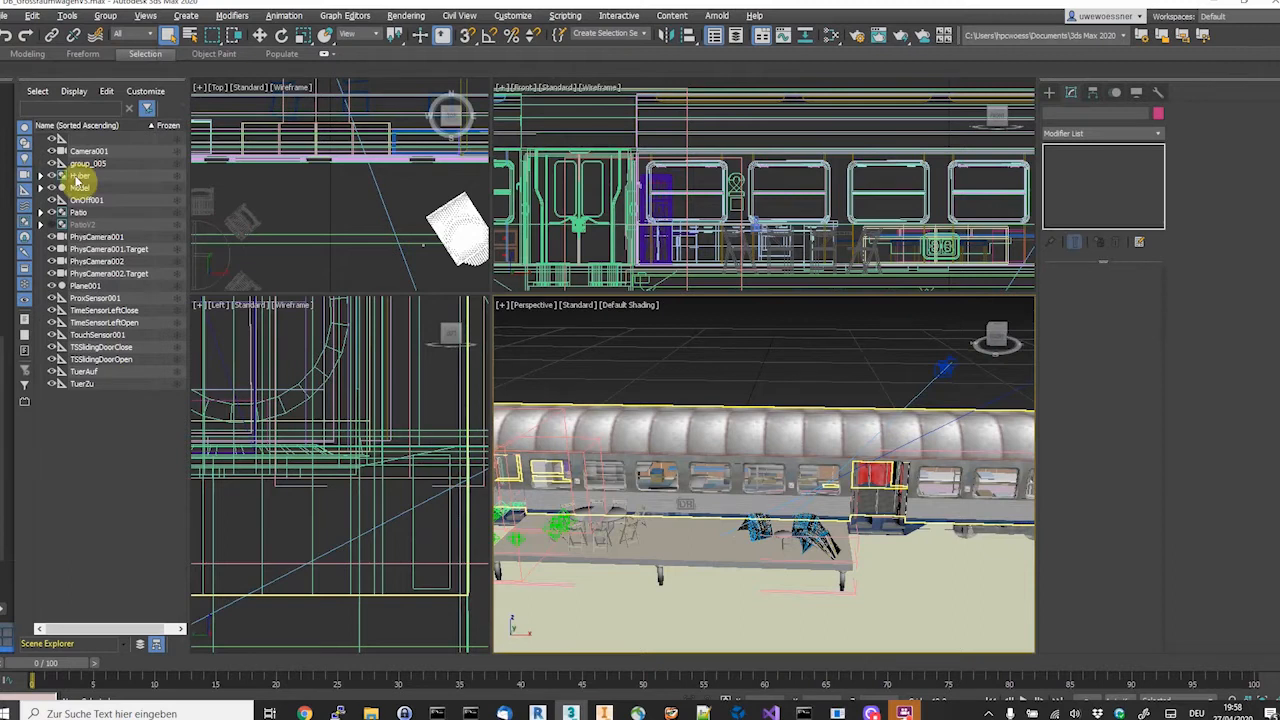
pyautogui.click(78, 177)
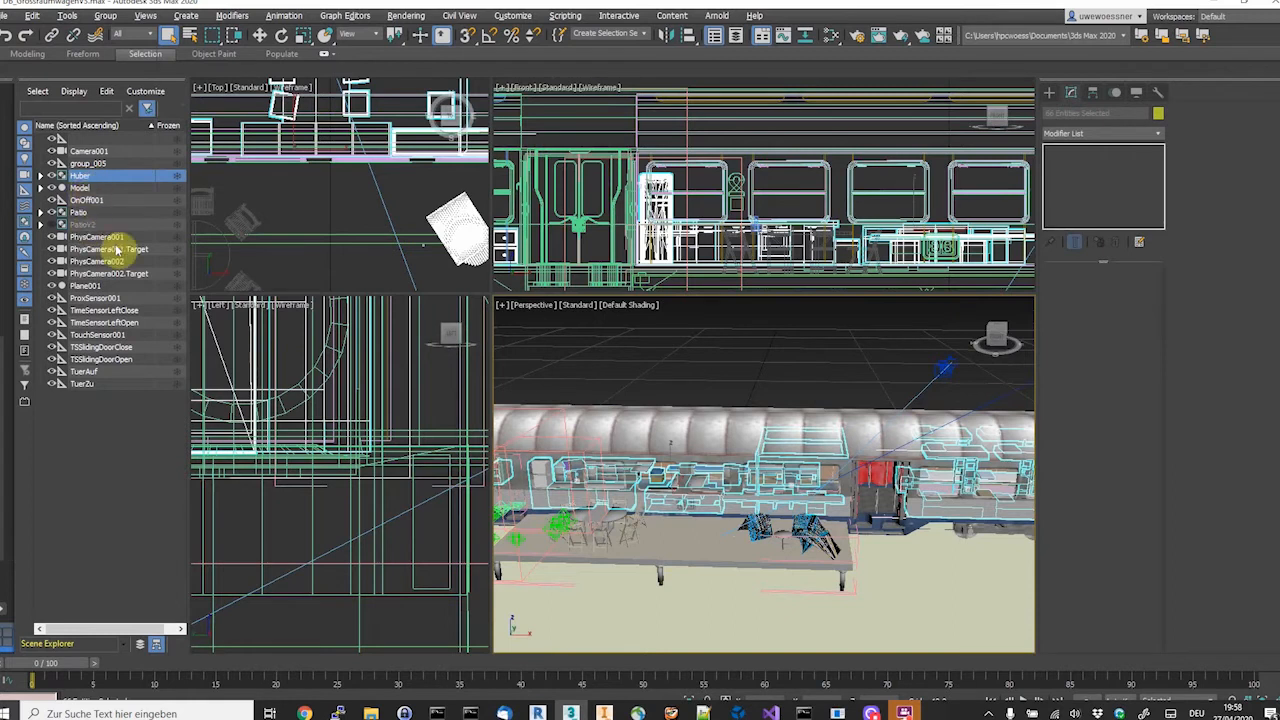
pyautogui.click(731, 572)
pyautogui.click(702, 545)
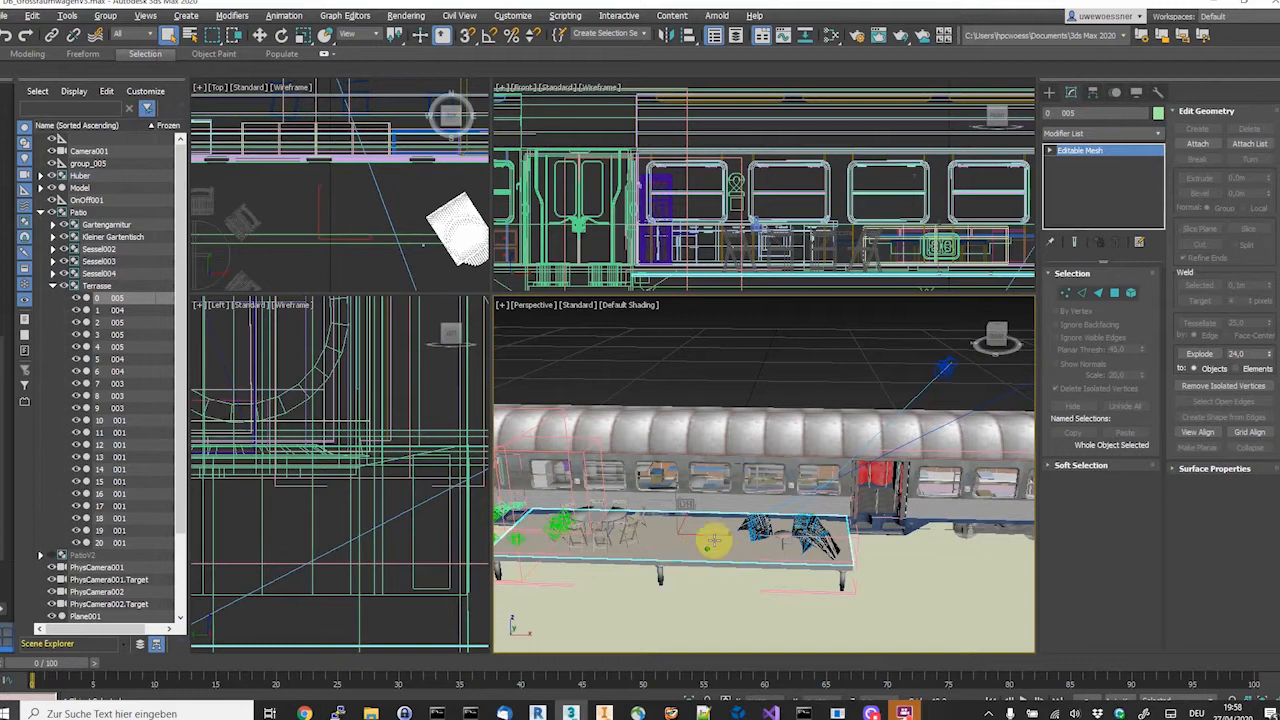
pyautogui.moveTo(723, 503); pyautogui.dragTo(787, 474, button='middle')
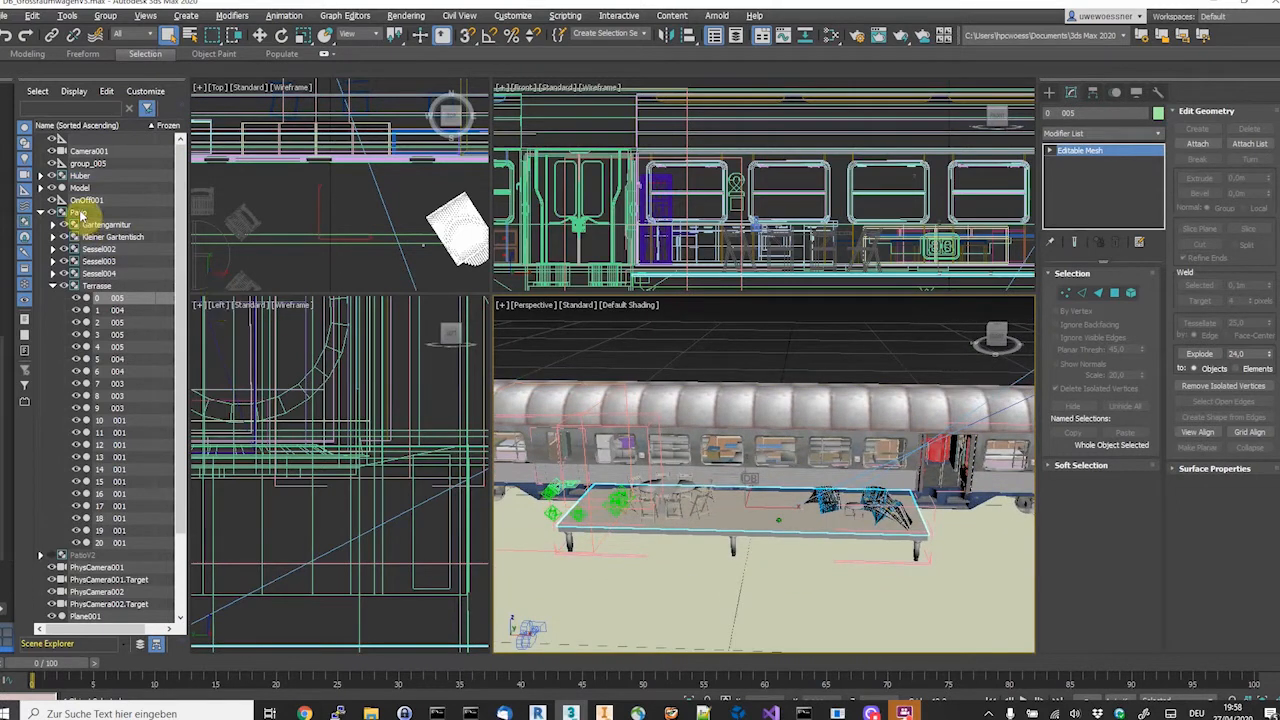
# Select the Patio group with all its children and hide it
pyautogui.click(52, 285)
pyautogui.doubleClick(78, 212)
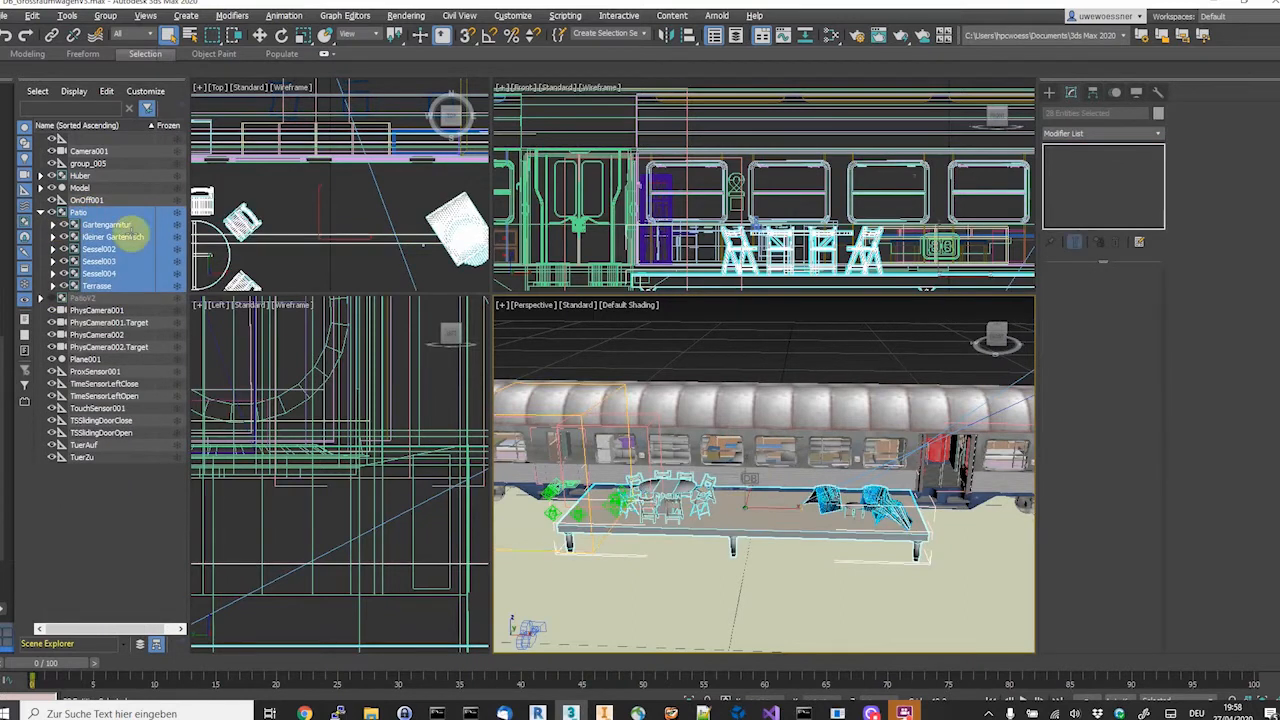
pyautogui.click(52, 213)
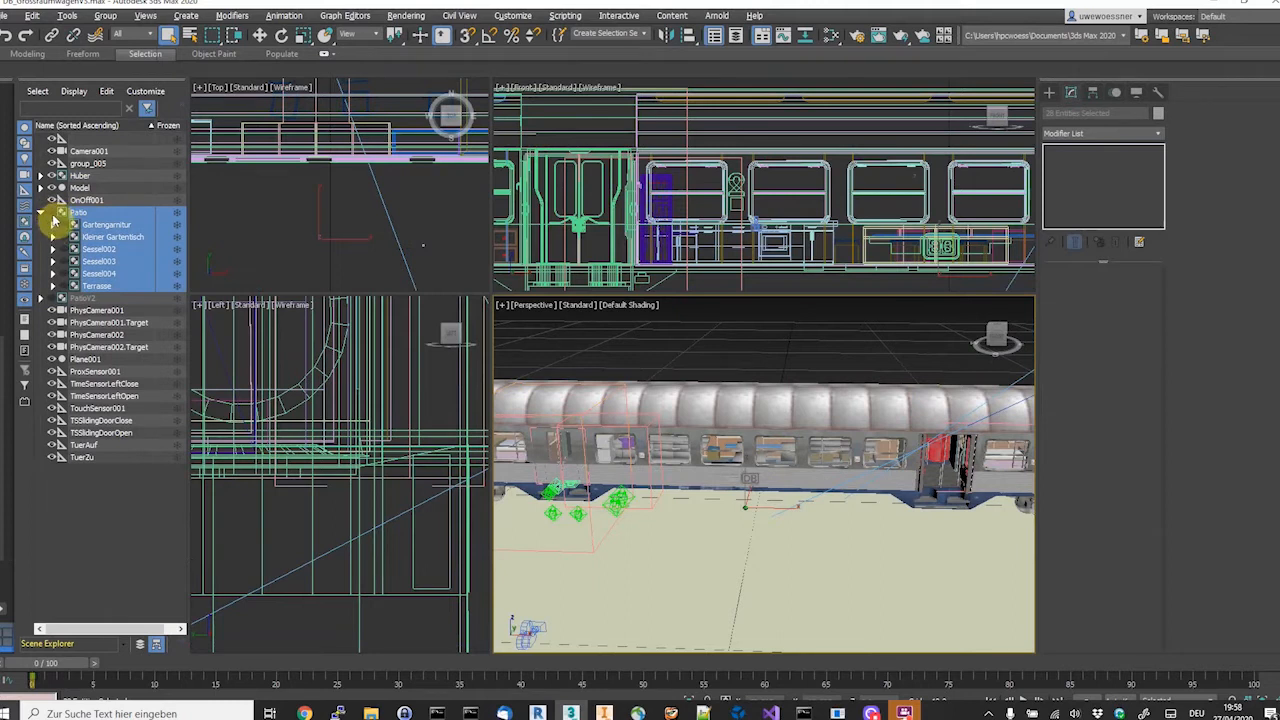
# Unhide the PatioV2 group and the Patio group with its children, and release the group selection
pyautogui.click(54, 299)
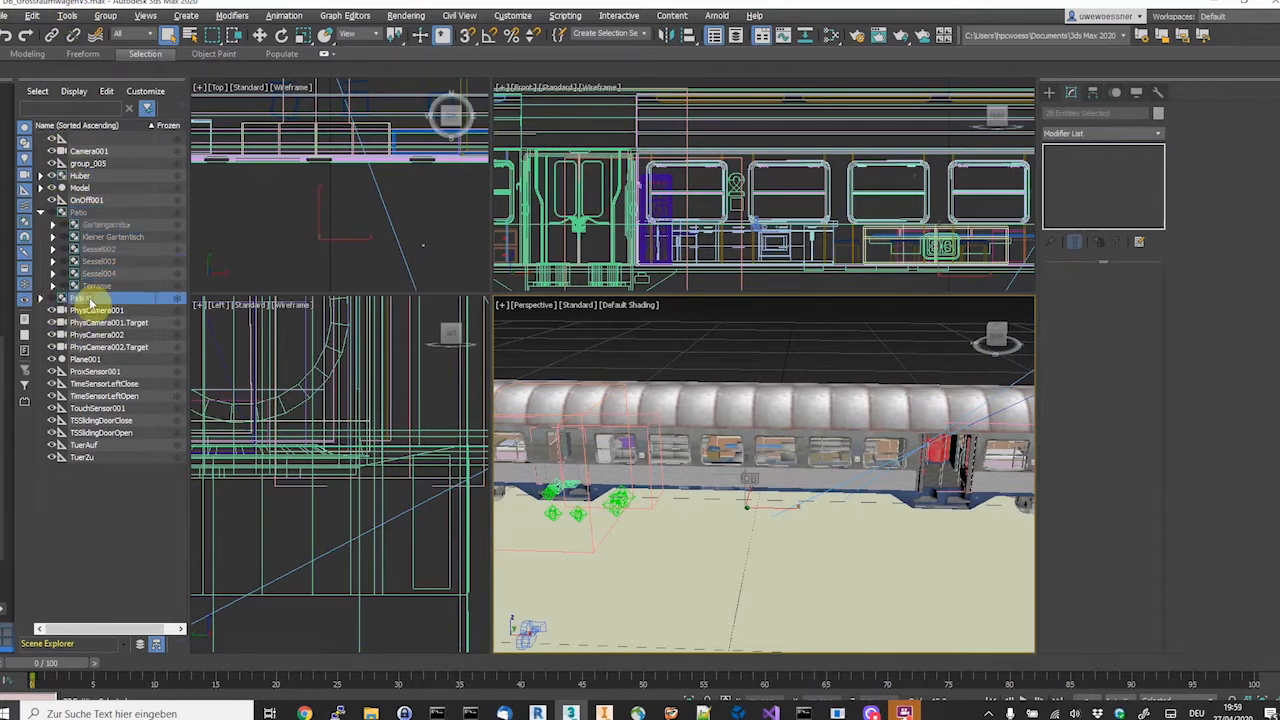
pyautogui.click(52, 299)
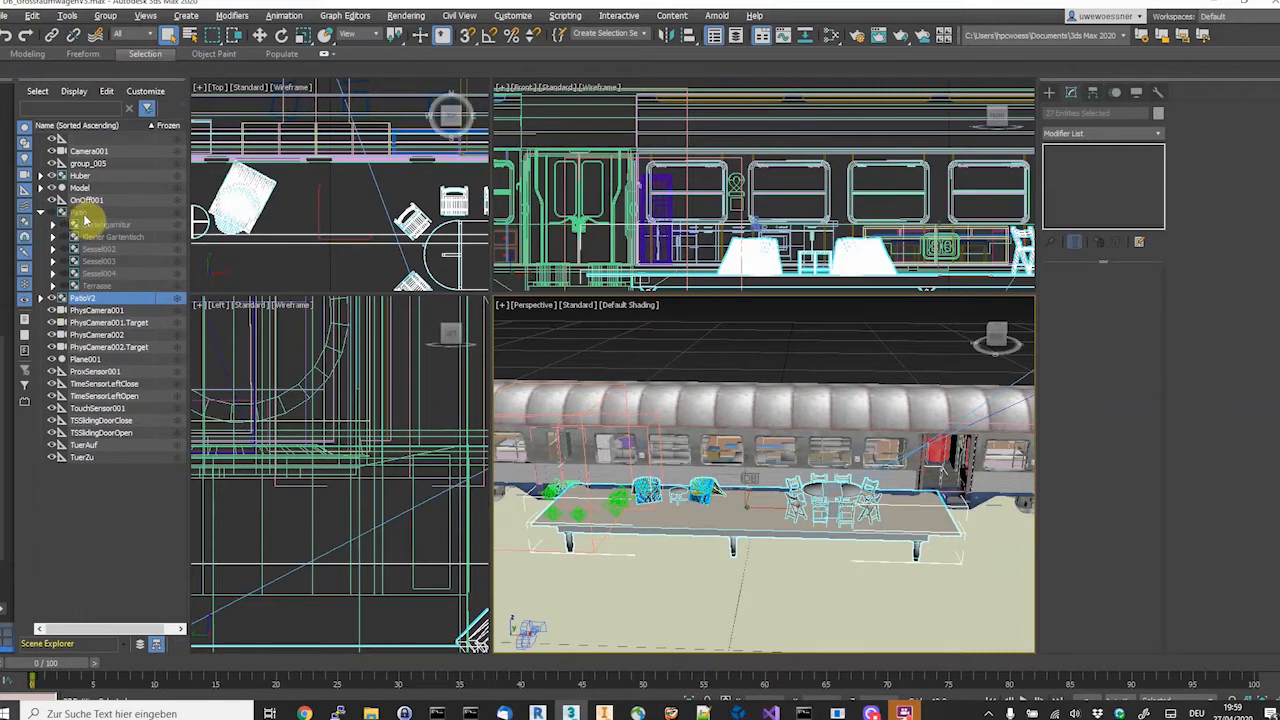
pyautogui.click(57, 213)
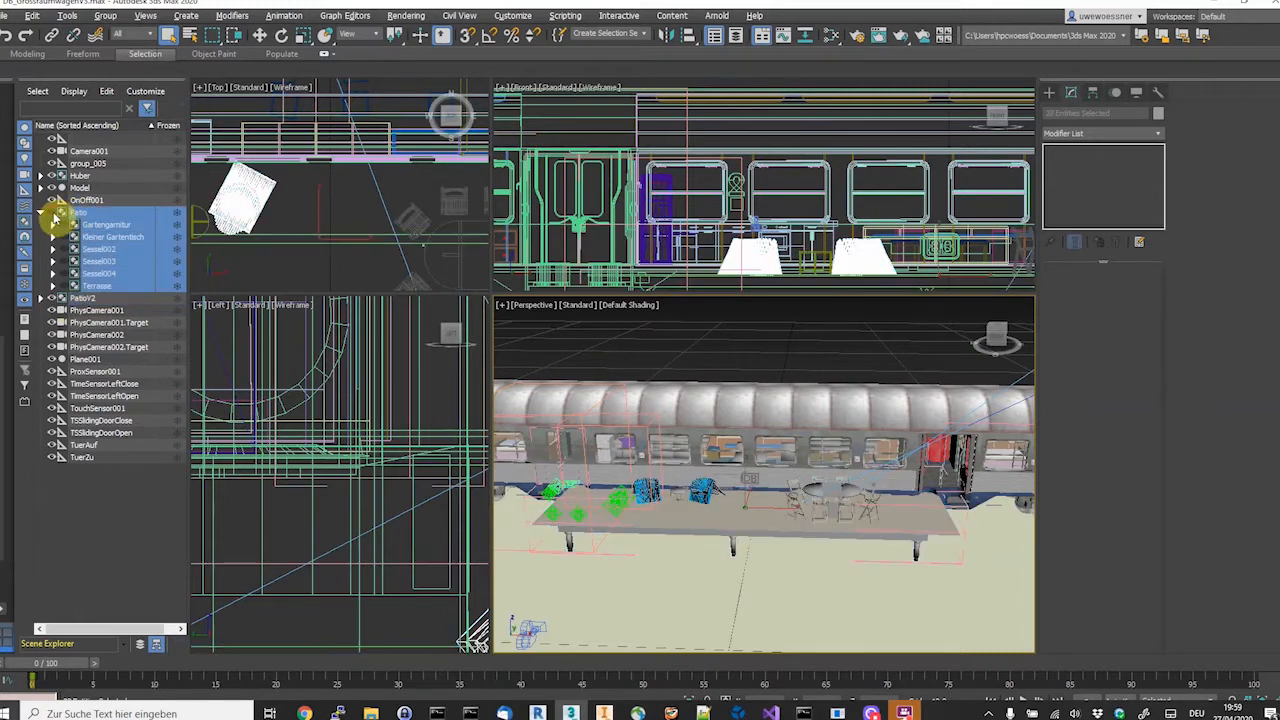
pyautogui.click(712, 577)
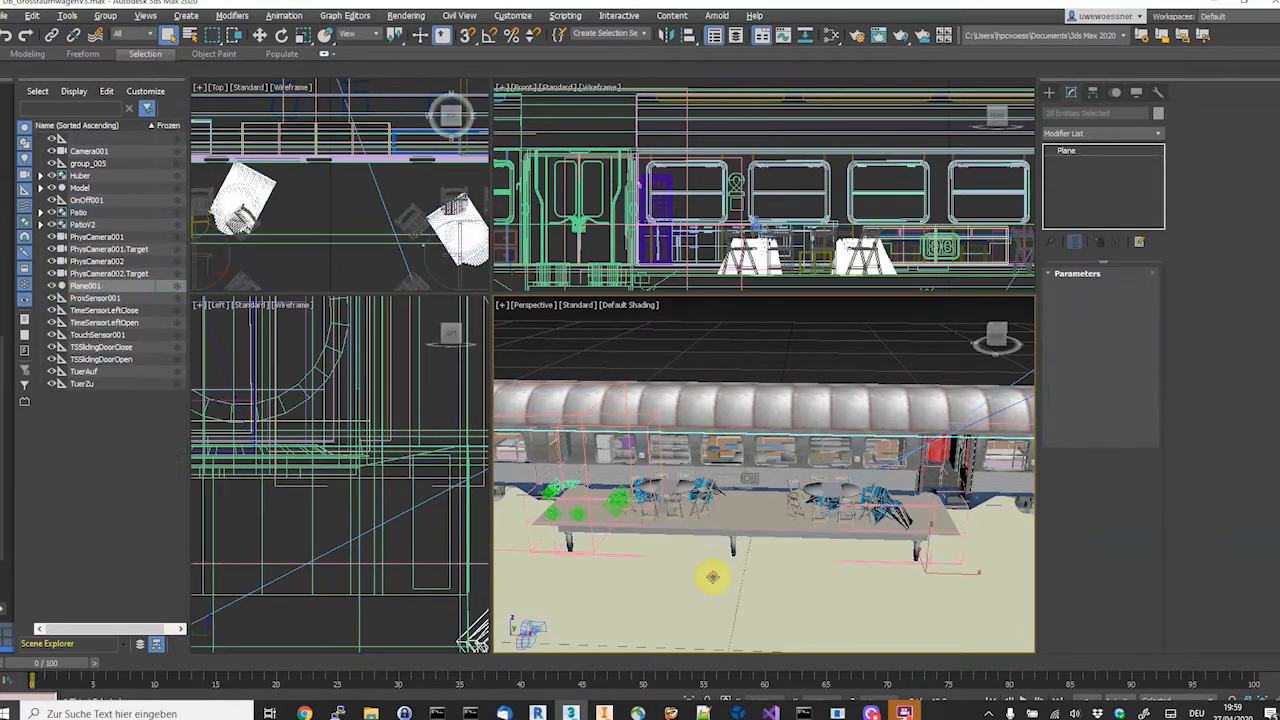
# Create a VRML97 Switch helper on the ground in front of the patio, with an icon size of about 3.47 m
pyautogui.moveTo(811, 574); pyautogui.dragTo(757, 569, button='middle')
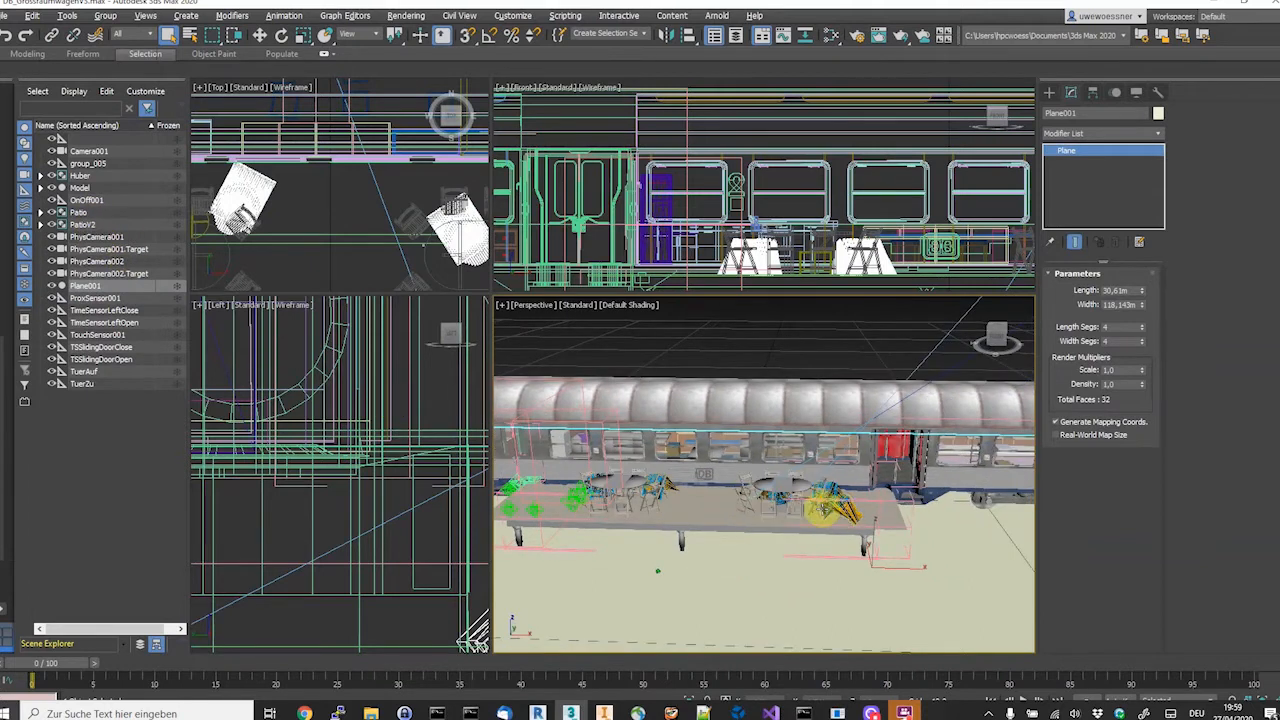
pyautogui.scroll(3, 822, 510)
pyautogui.scroll(-5, 826, 510)
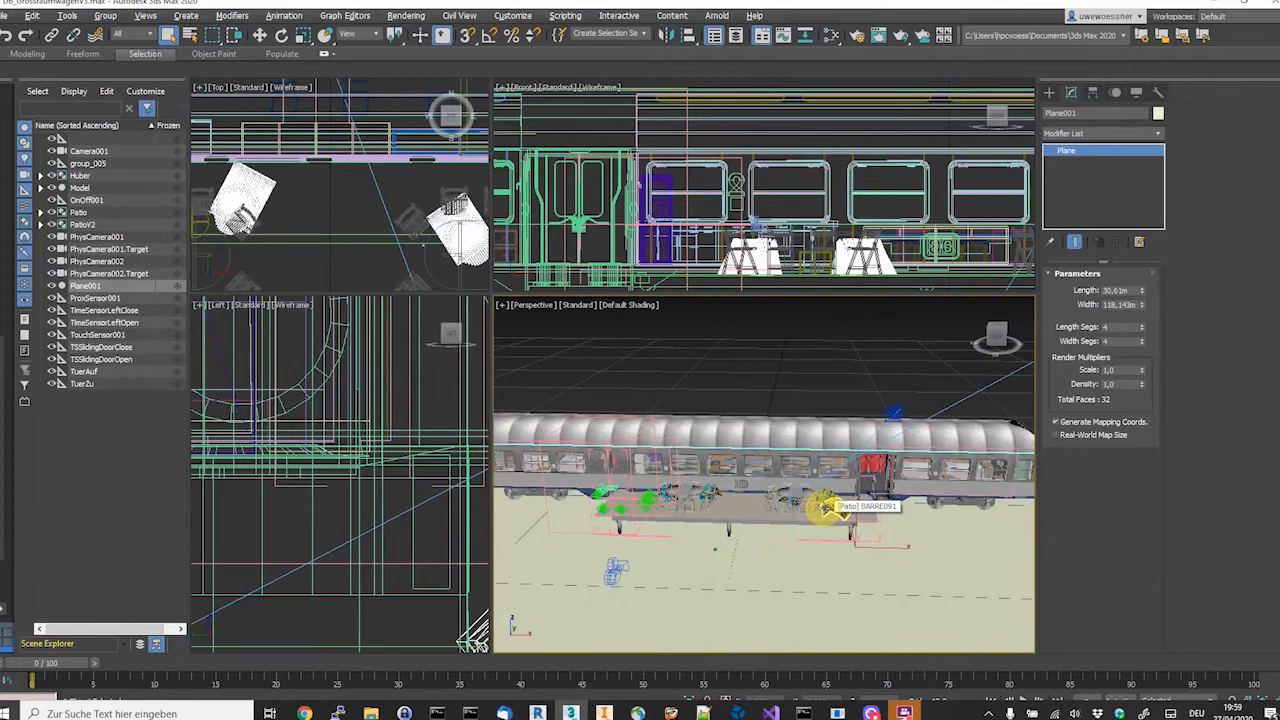
pyautogui.moveTo(777, 557); pyautogui.dragTo(751, 527, button='middle')
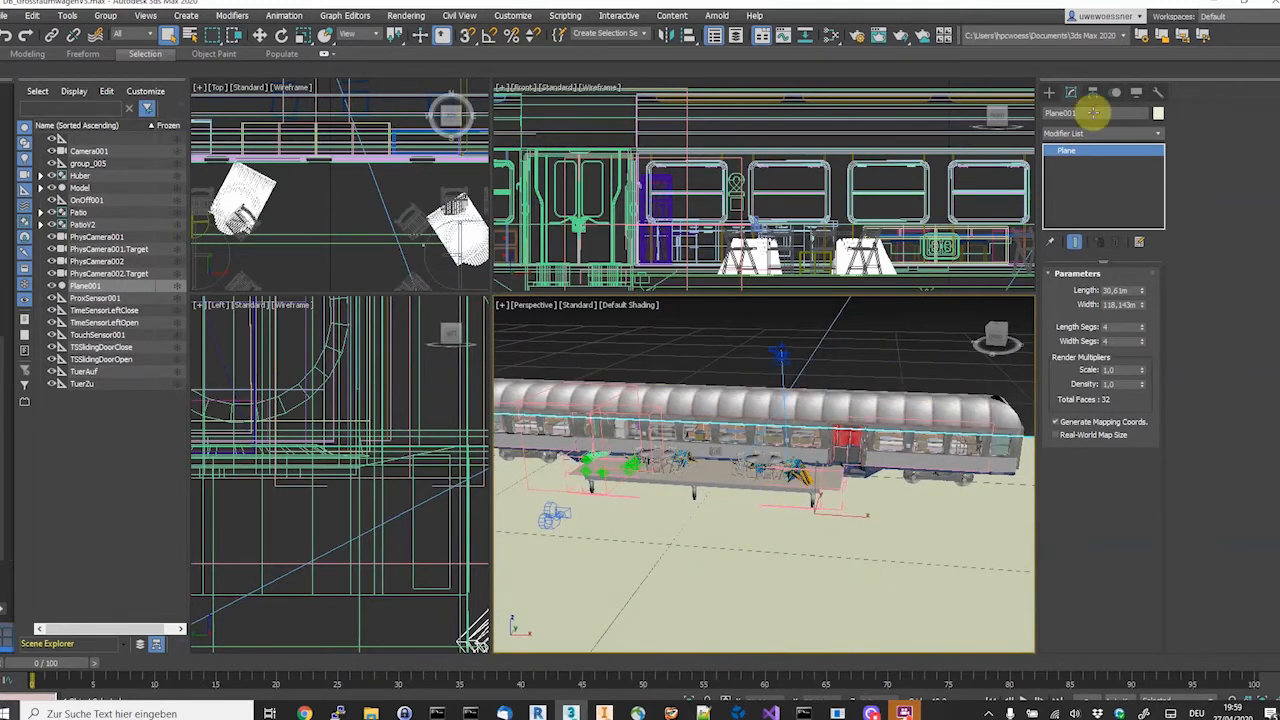
pyautogui.click(1050, 94)
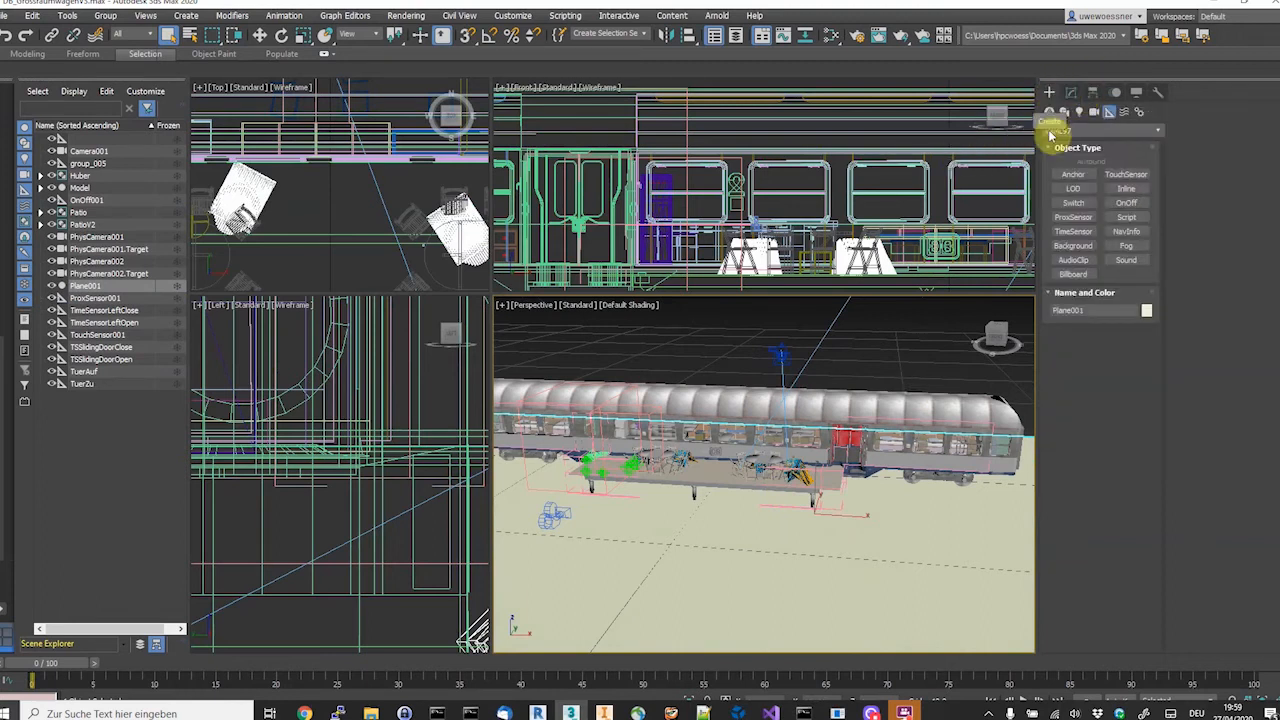
pyautogui.click(1049, 111)
pyautogui.click(1109, 113)
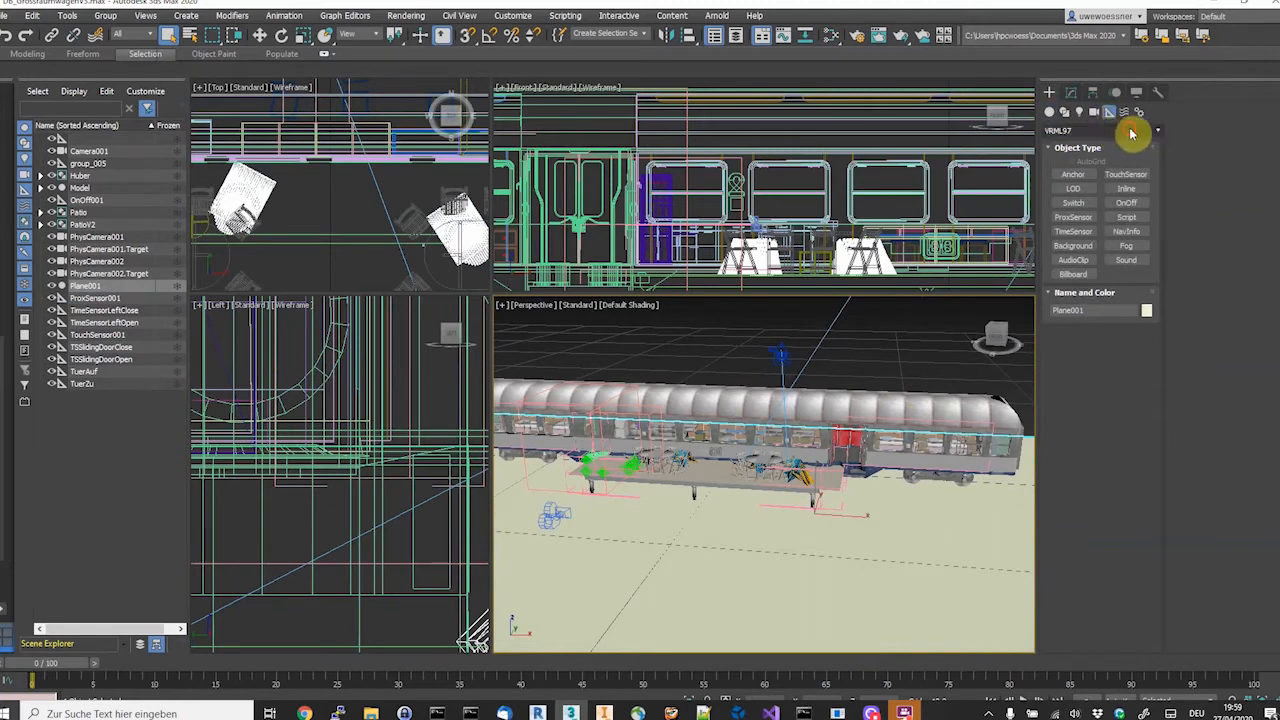
pyautogui.click(1133, 131)
pyautogui.click(1110, 240)
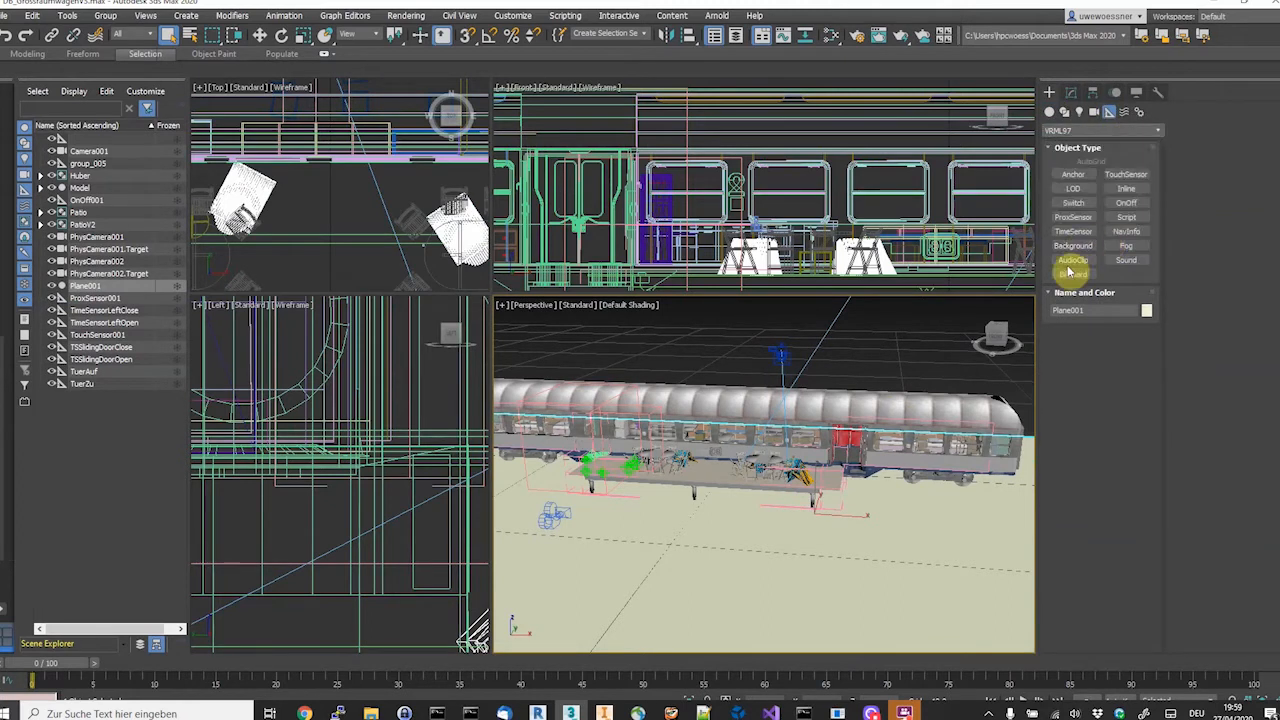
pyautogui.click(1075, 203)
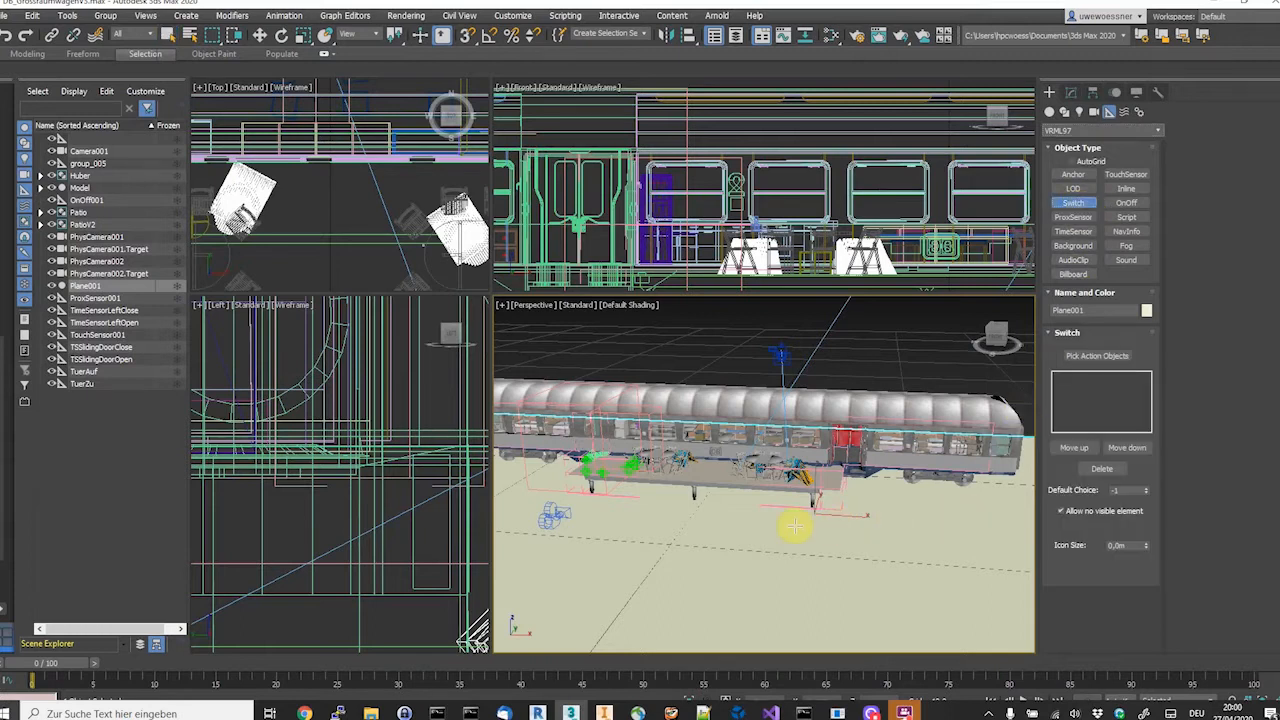
pyautogui.moveTo(775, 523); pyautogui.dragTo(825, 554)
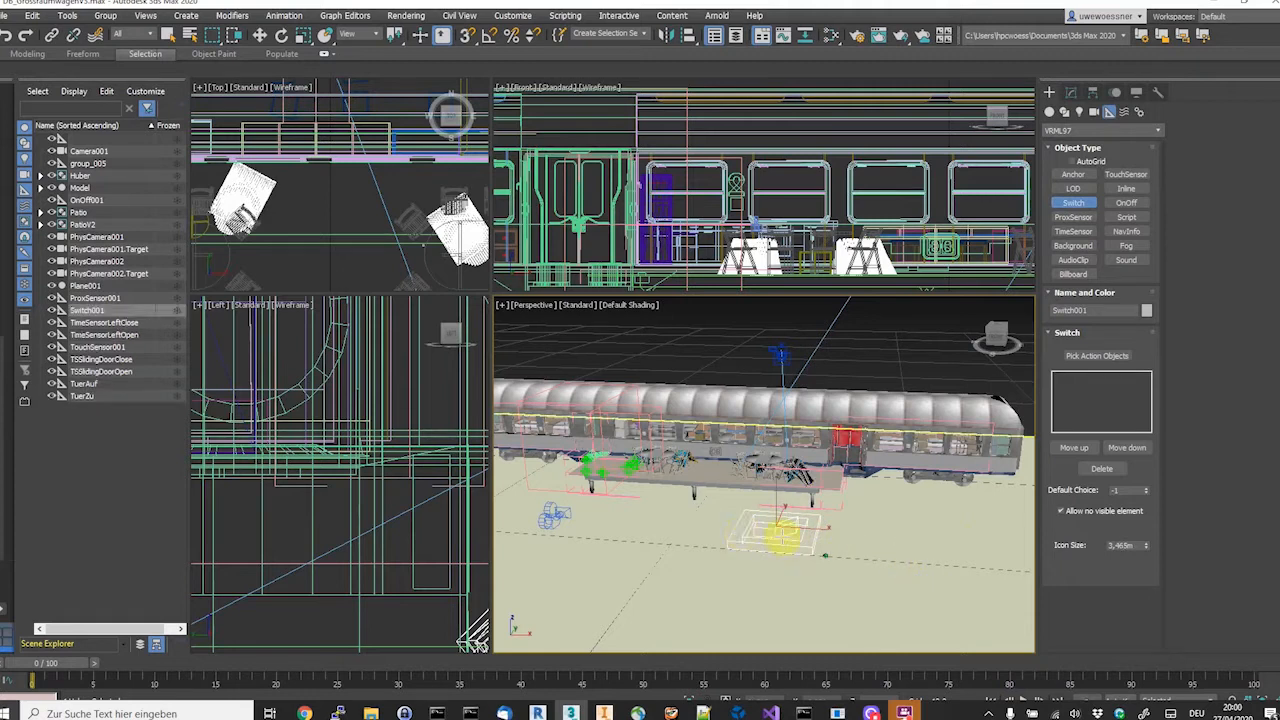
# Add the Patio and PatioV2 groups, in that order, as action objects of the Switch helper
pyautogui.scroll(5, 786, 539)
pyautogui.scroll(-6, 779, 537)
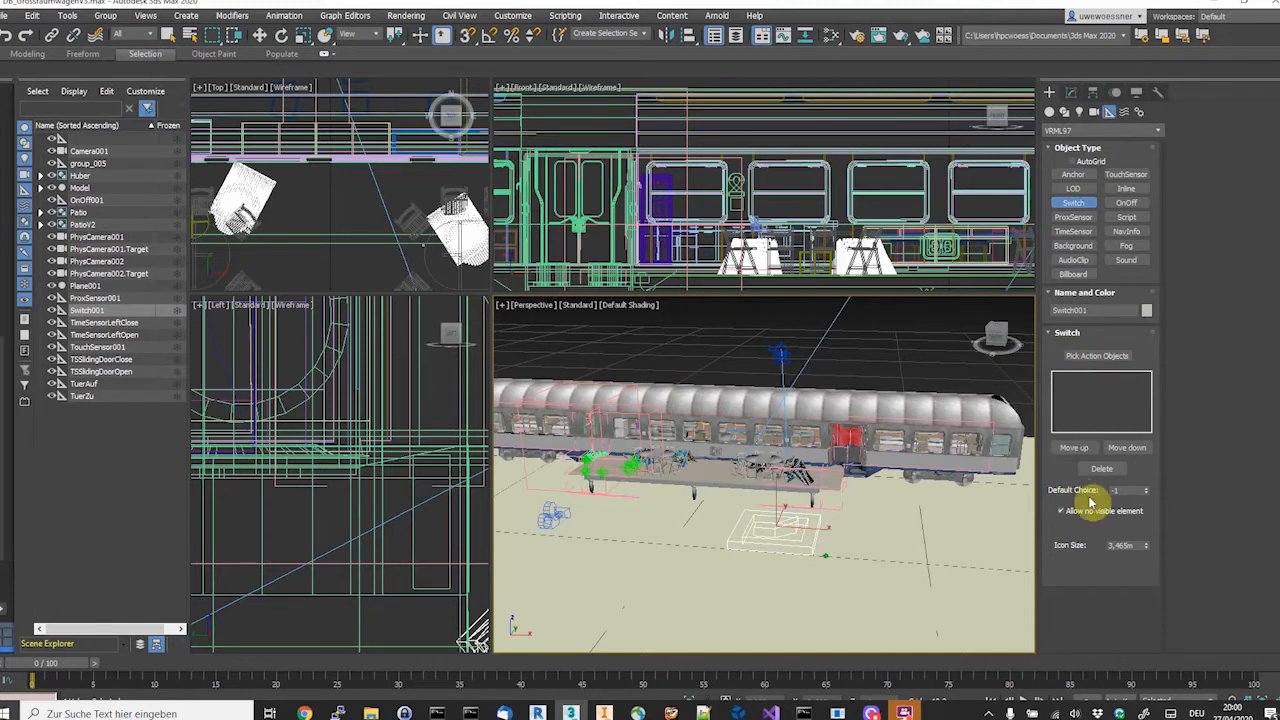
pyautogui.click(1090, 358)
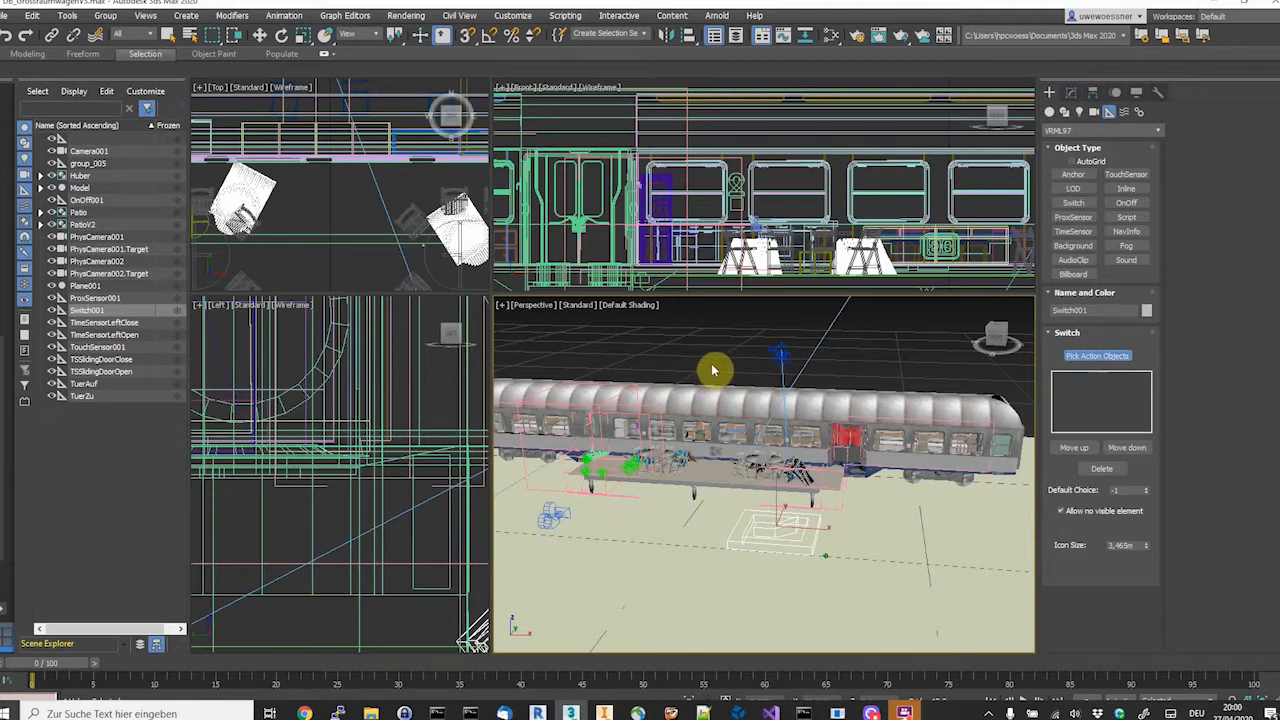
pyautogui.press('h')
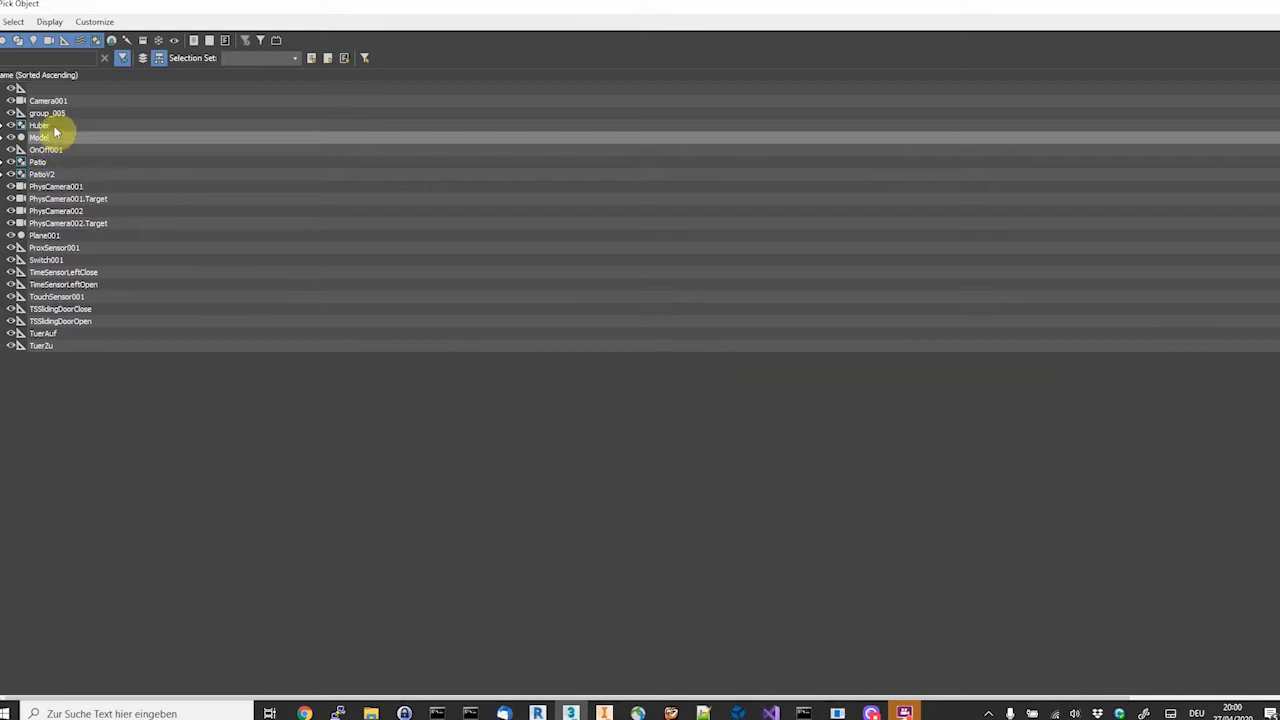
pyautogui.click(44, 163)
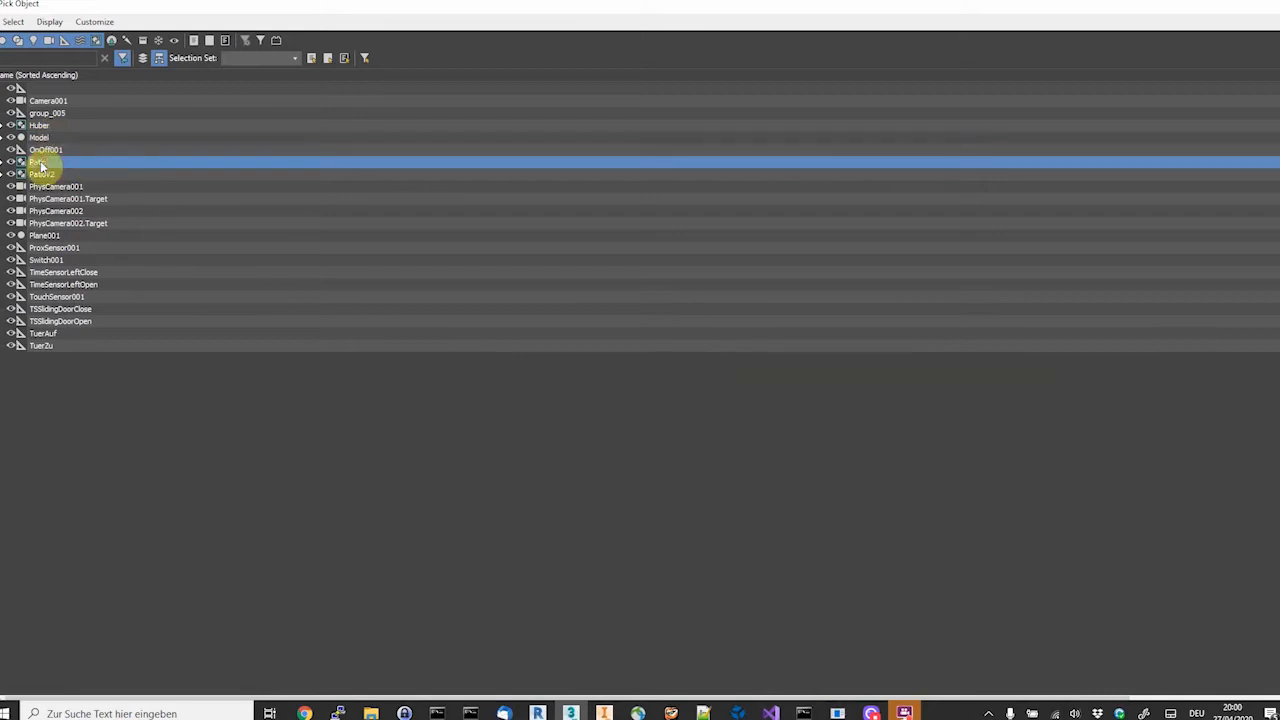
pyautogui.doubleClick(48, 164)
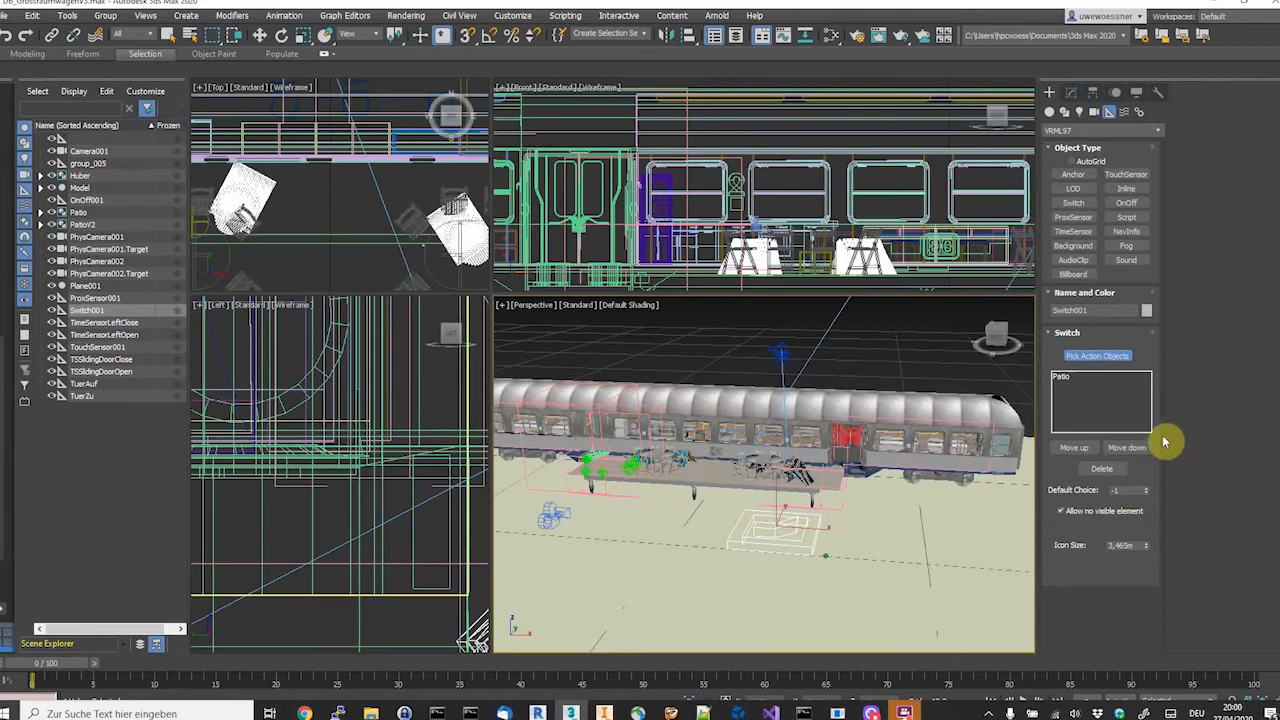
pyautogui.press('h')
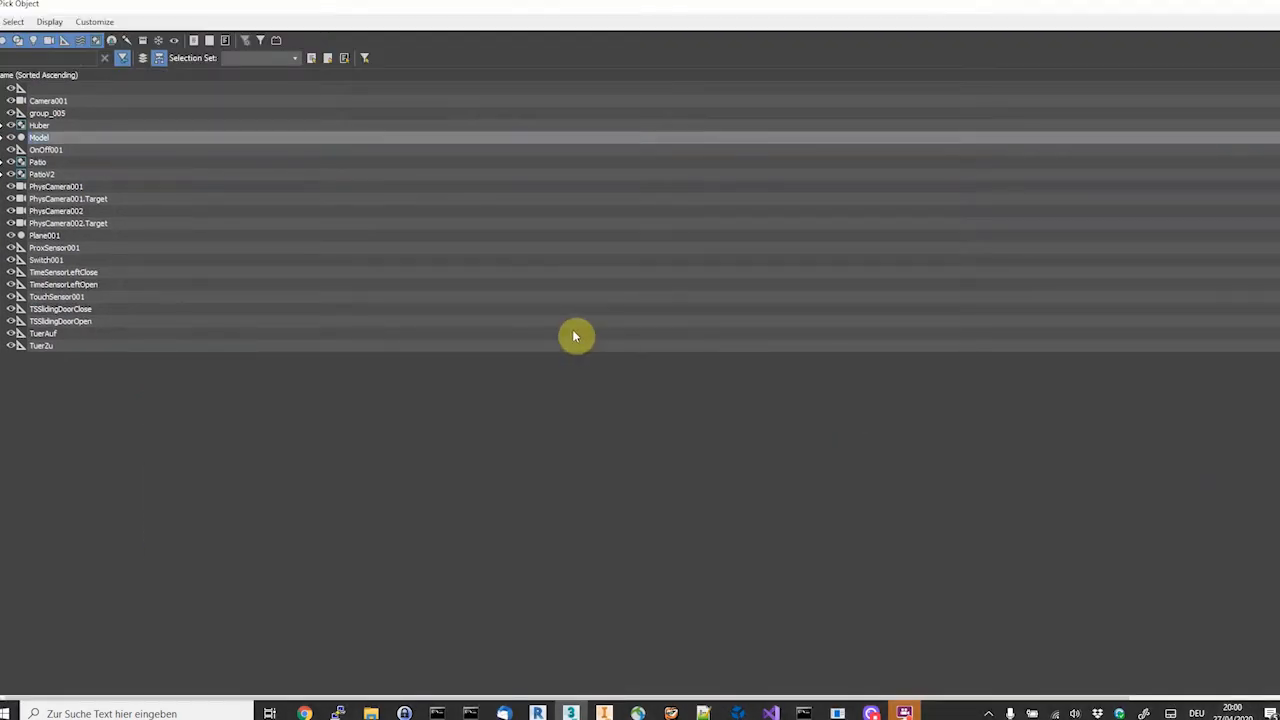
pyautogui.doubleClick(50, 174)
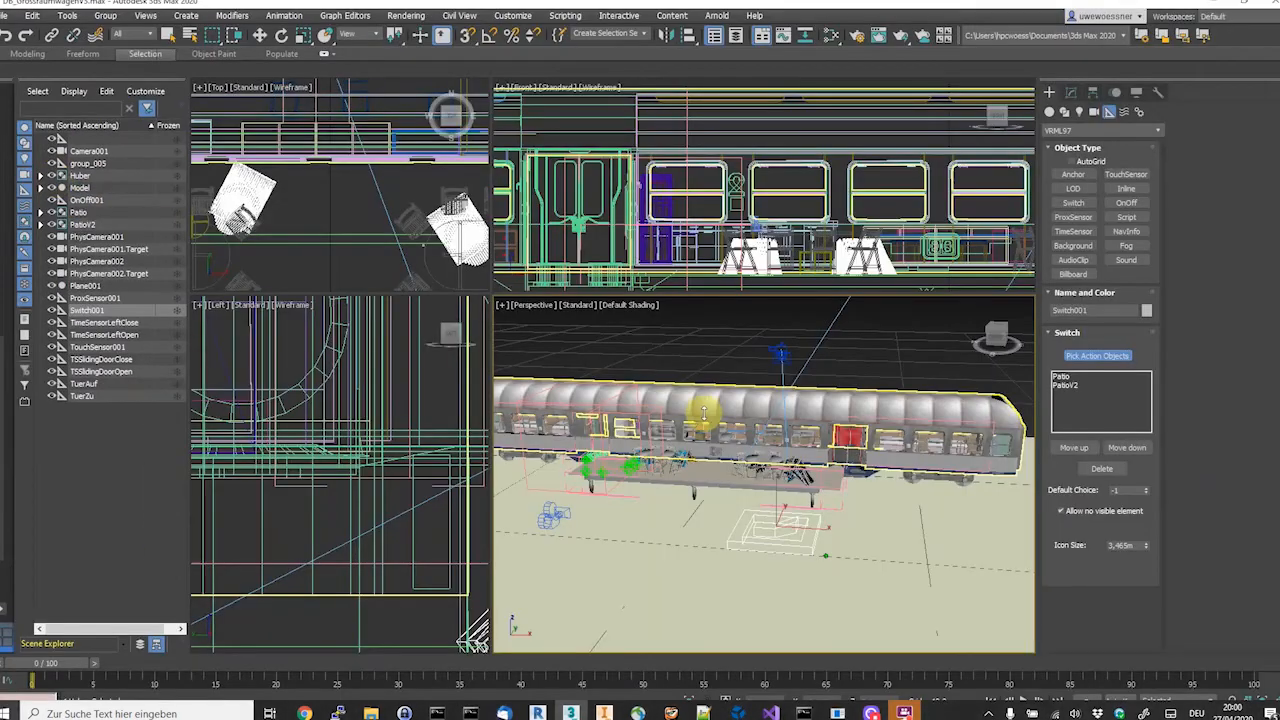
pyautogui.click(1098, 356)
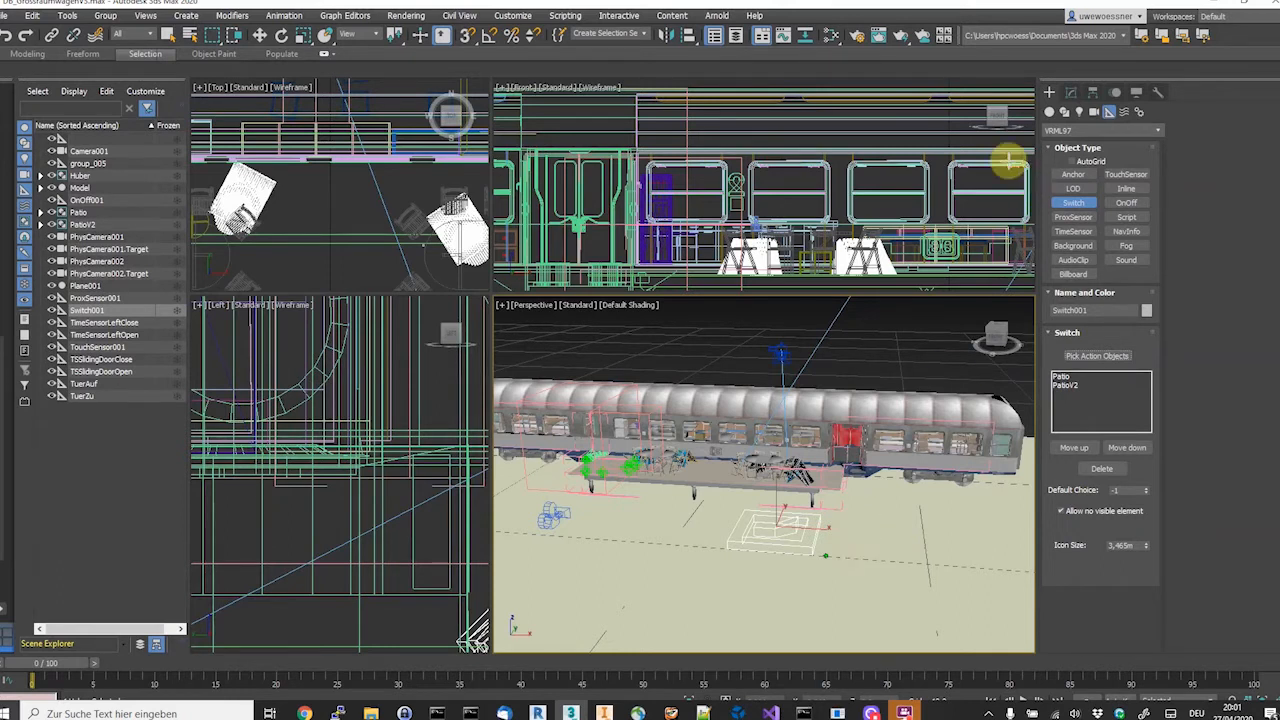
# Create a COVER helper of type Cover on the ground beside the switch, with an icon size of about 2.57 m
pyautogui.click(1151, 131)
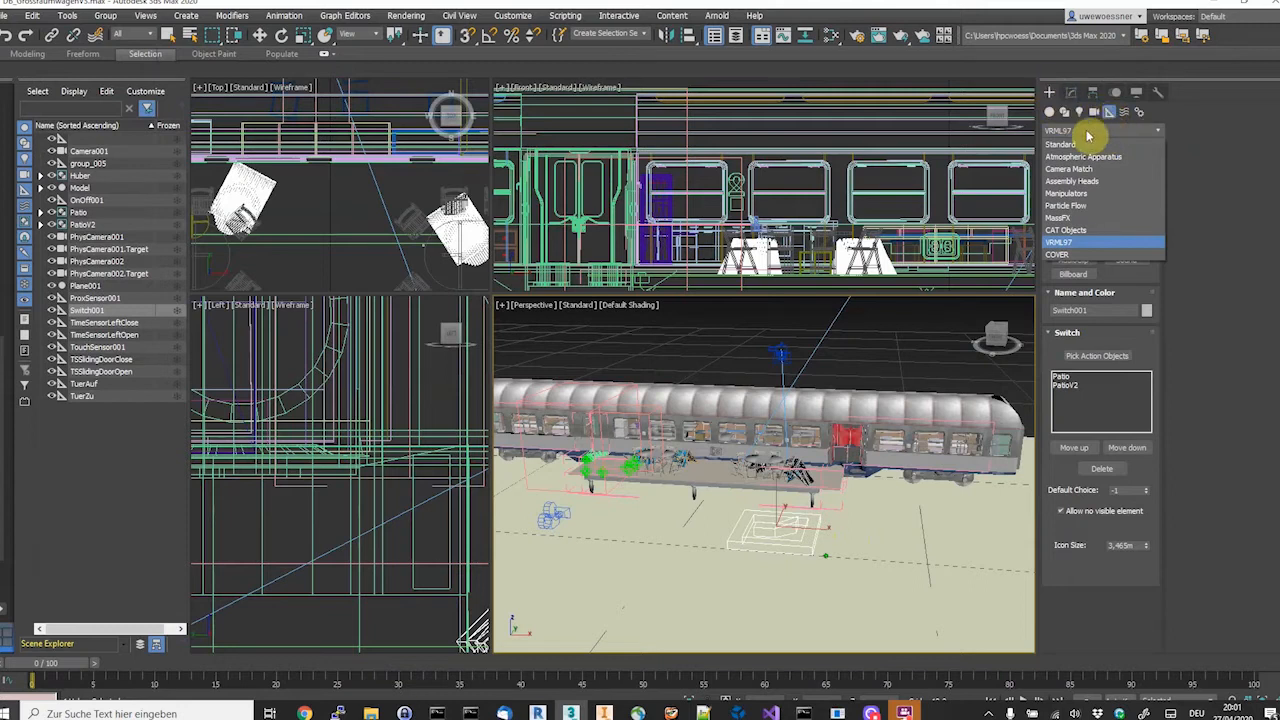
pyautogui.click(1071, 256)
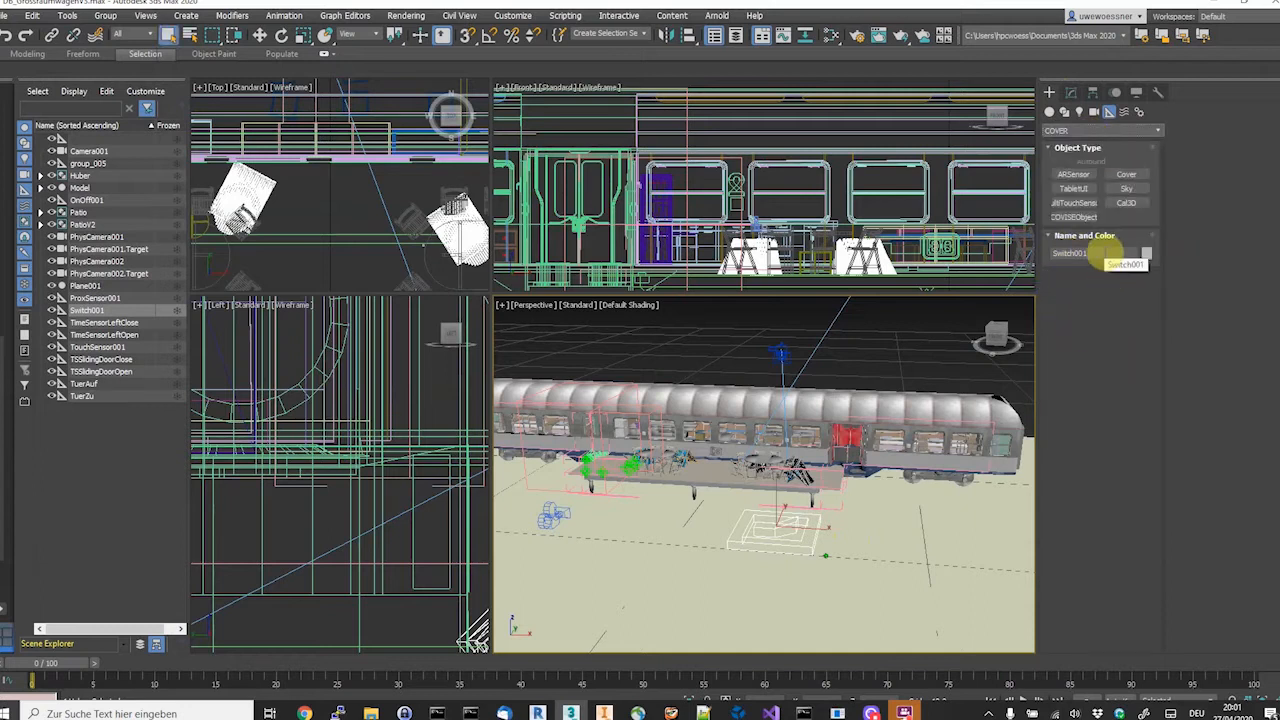
pyautogui.click(1124, 177)
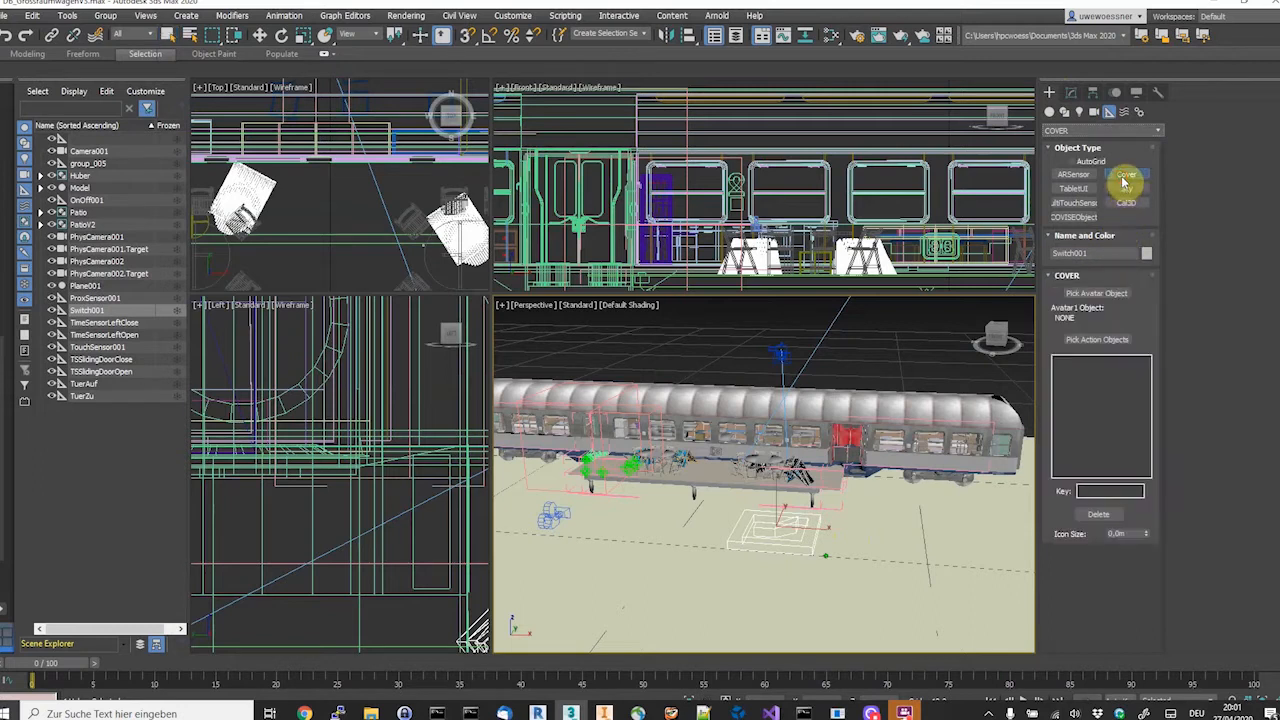
pyautogui.moveTo(867, 520); pyautogui.dragTo(890, 536)
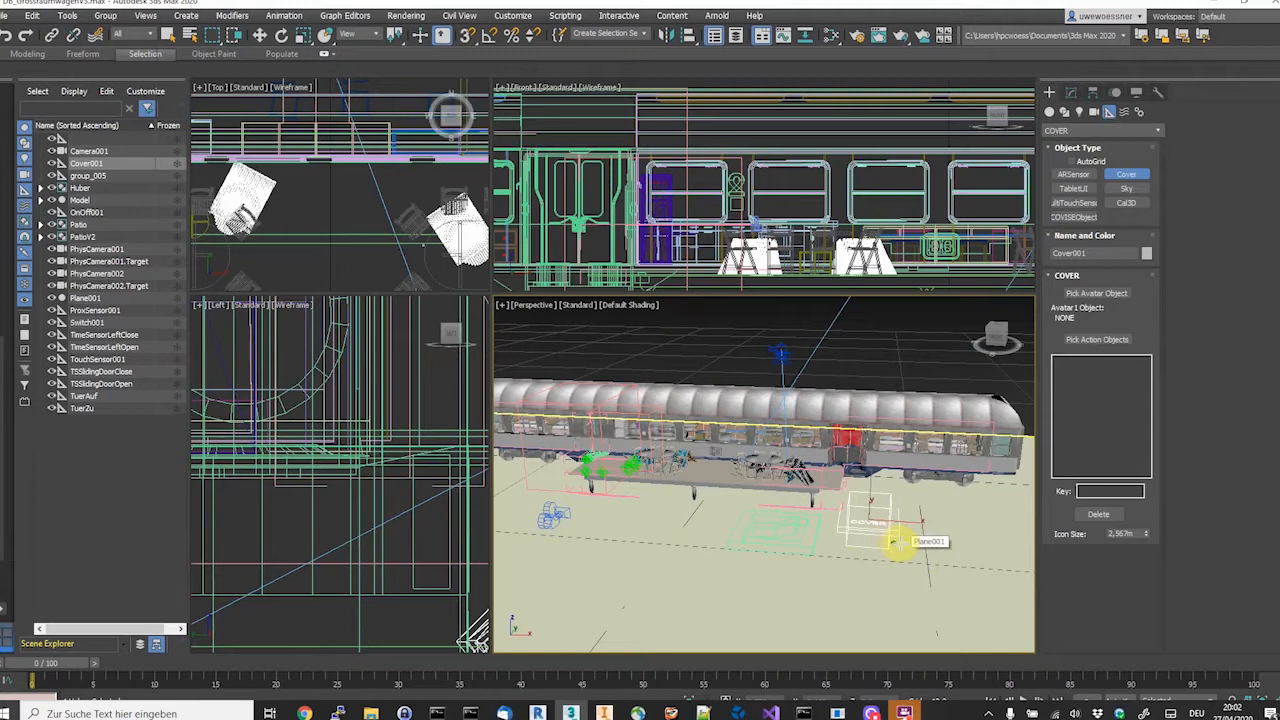
# Add the Switch helper as an action object of the Cover helper and set its key to p
pyautogui.click(1083, 341)
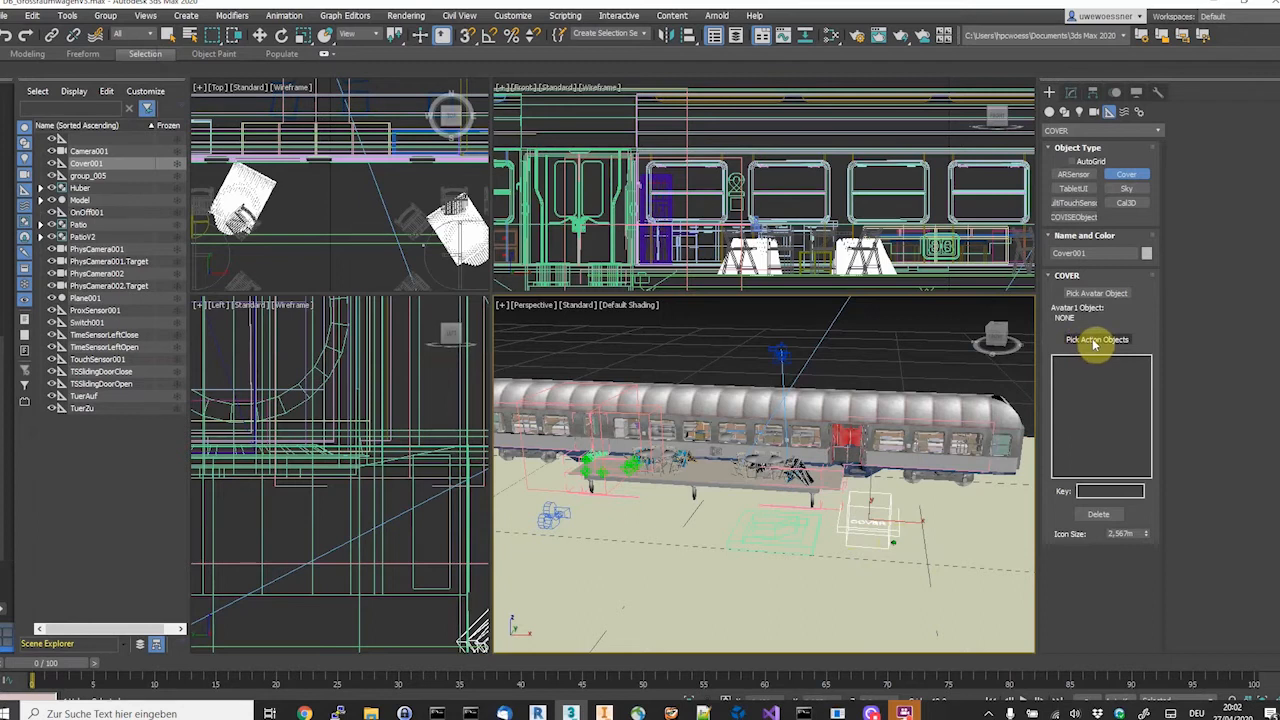
pyautogui.click(1095, 341)
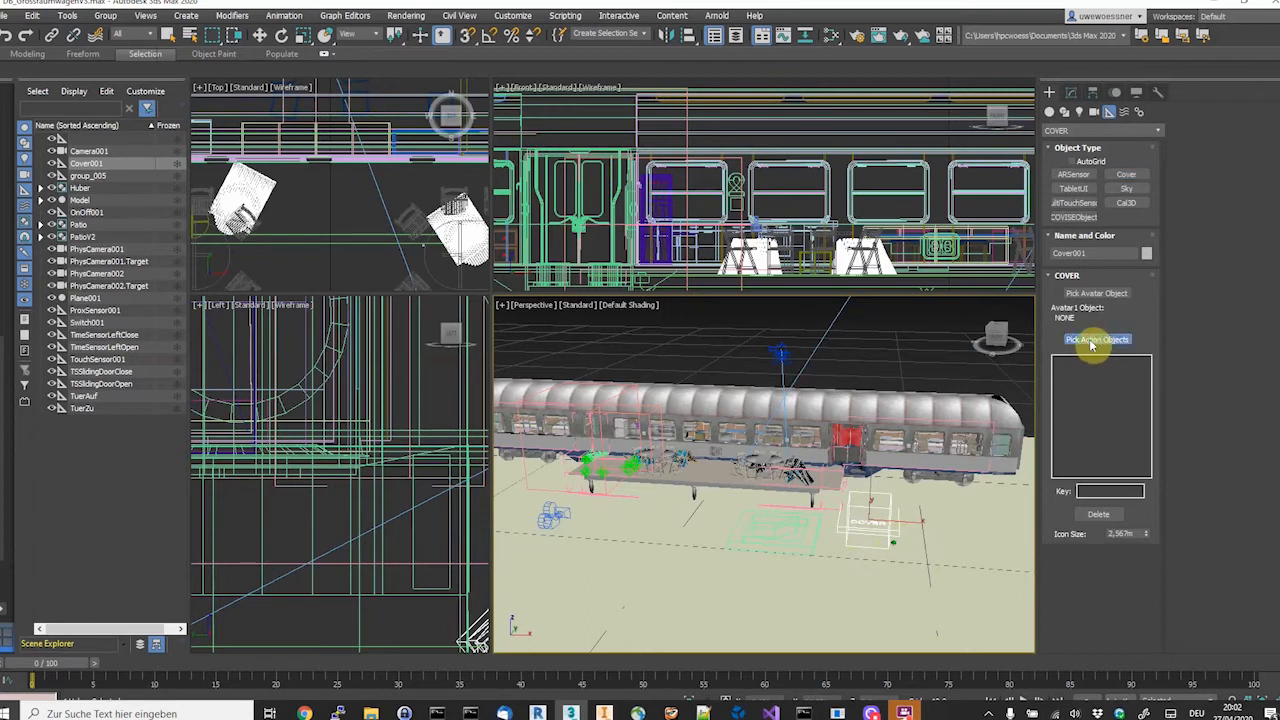
pyautogui.click(781, 527)
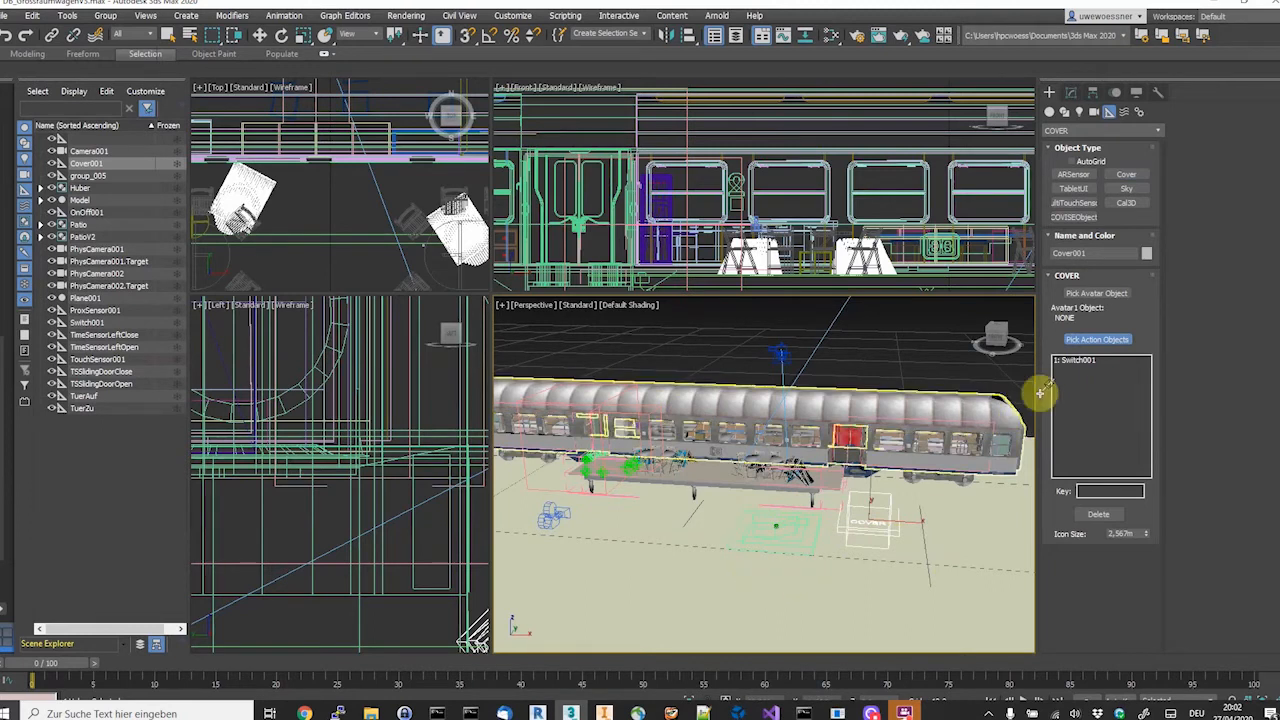
pyautogui.click(1094, 341)
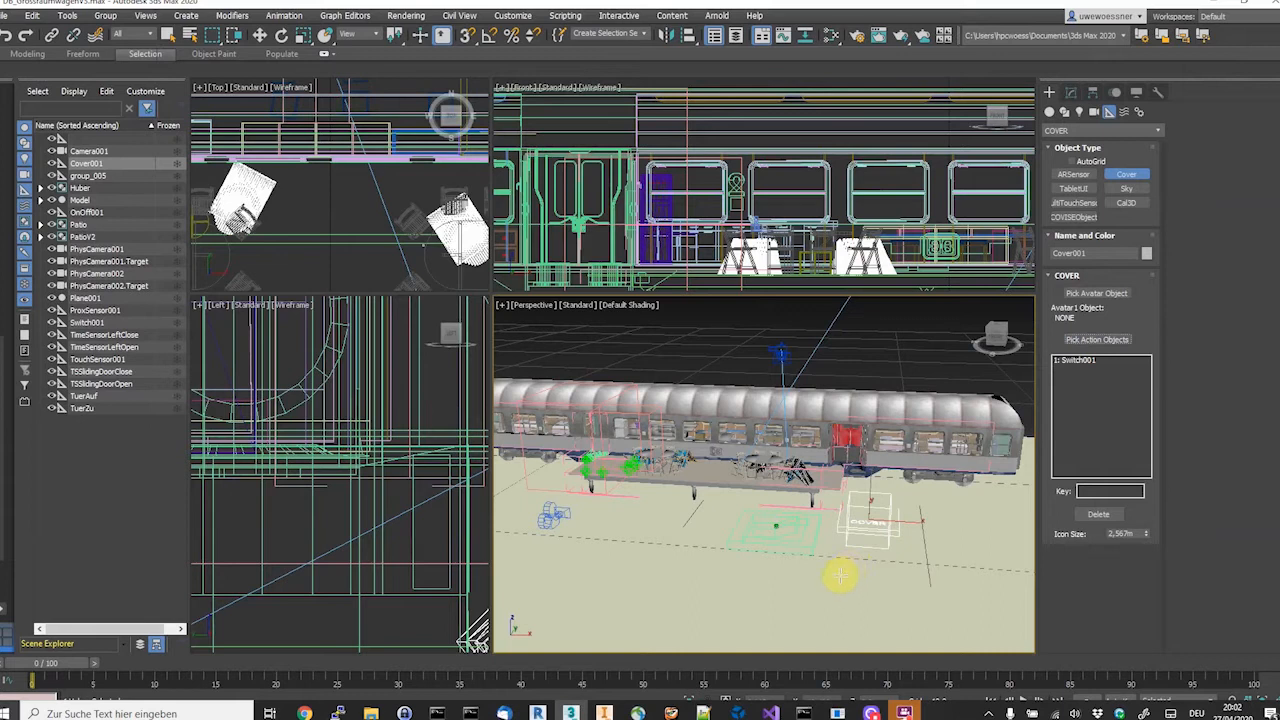
pyautogui.click(1075, 363)
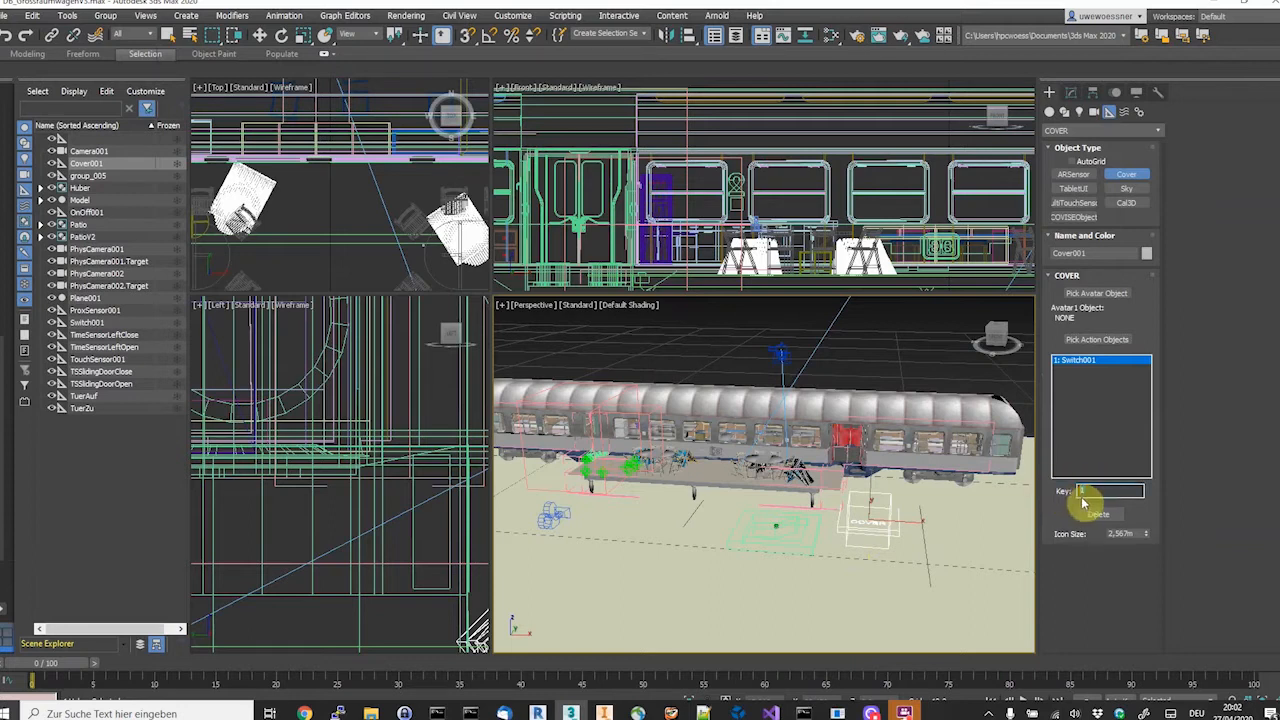
pyautogui.write('p')
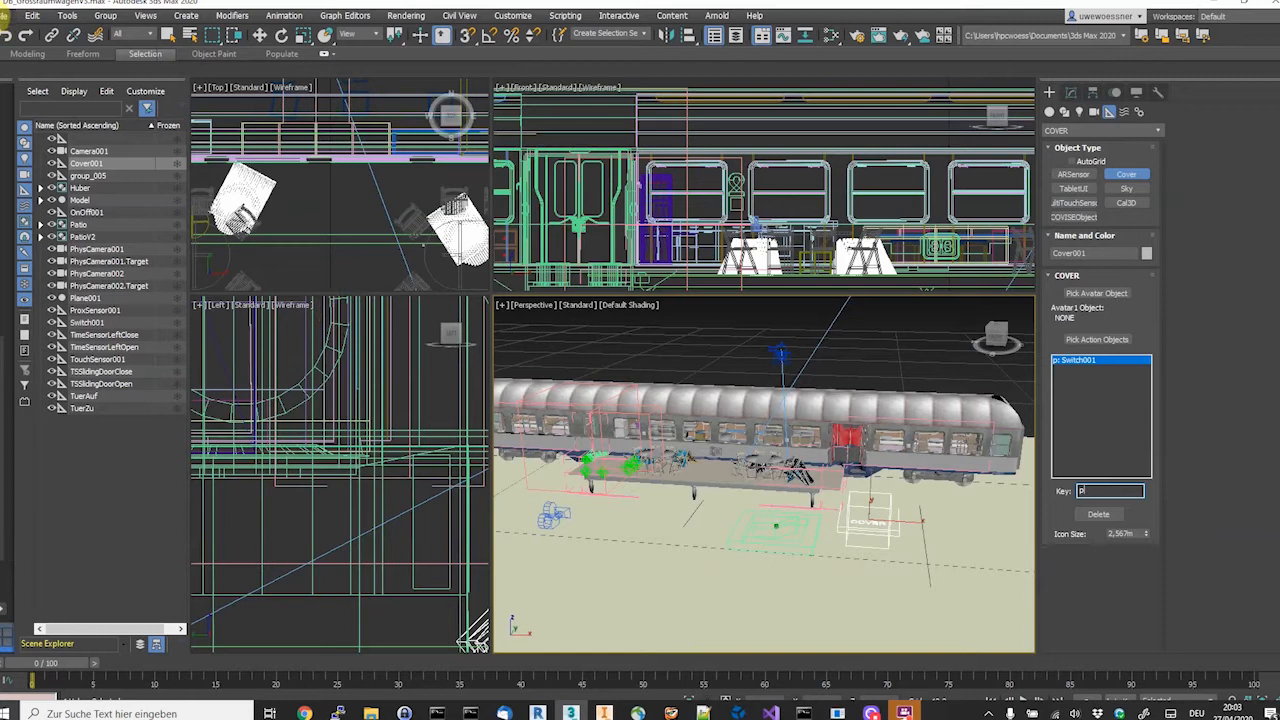
# Save the scene and start a VRML97 export to train.wrl in C:\data\vrml, replacing the existing file
pyautogui.click(8, 17)
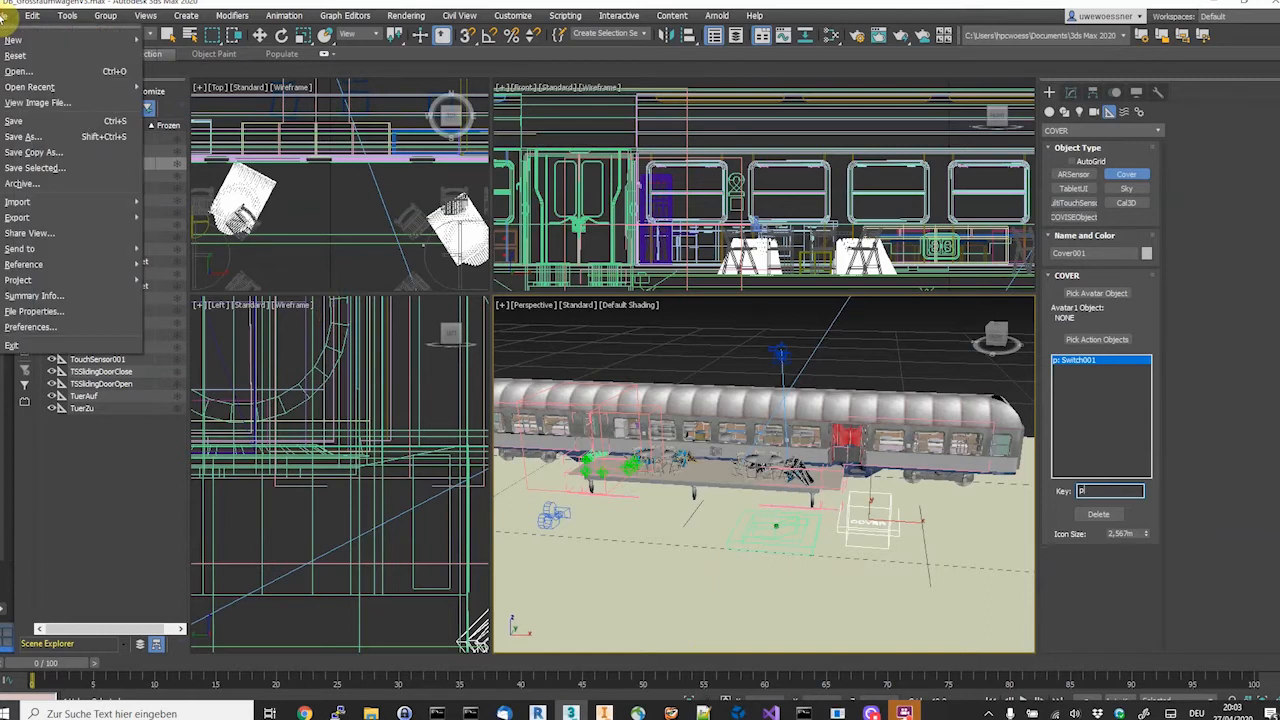
pyautogui.click(22, 122)
pyautogui.click(6, 18)
pyautogui.moveTo(23, 217)
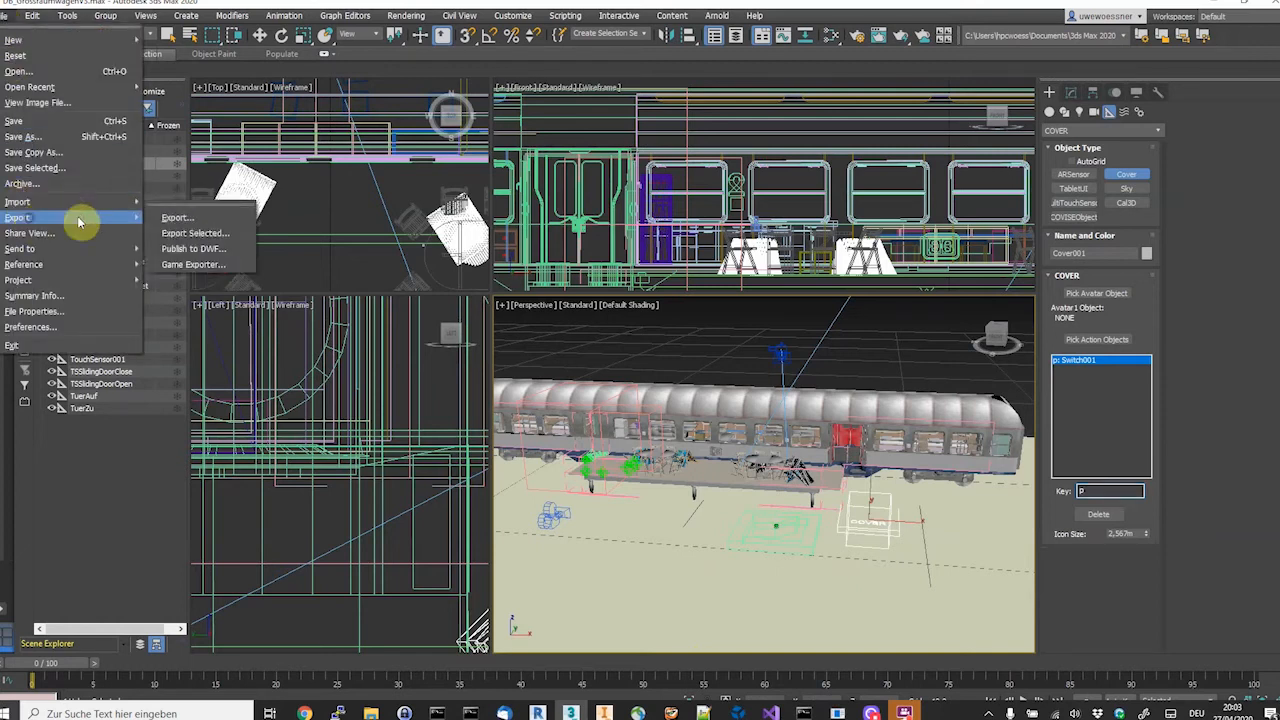
pyautogui.click(215, 217)
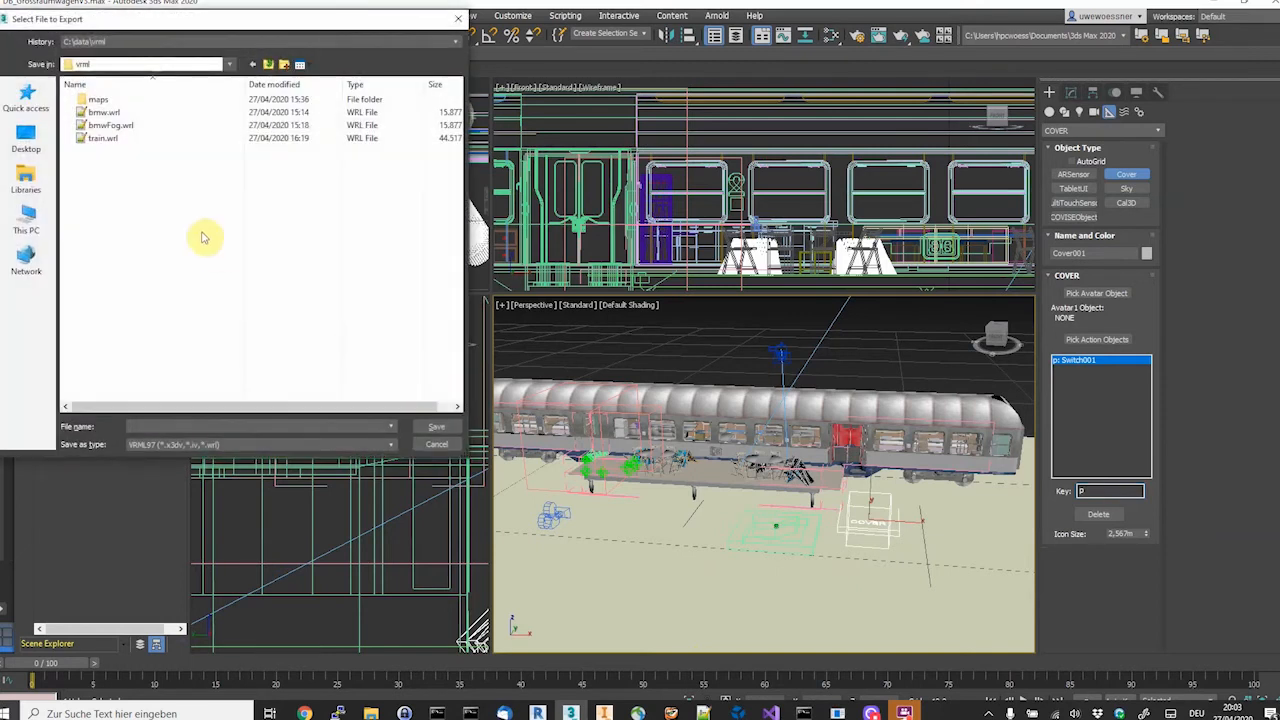
pyautogui.click(100, 138)
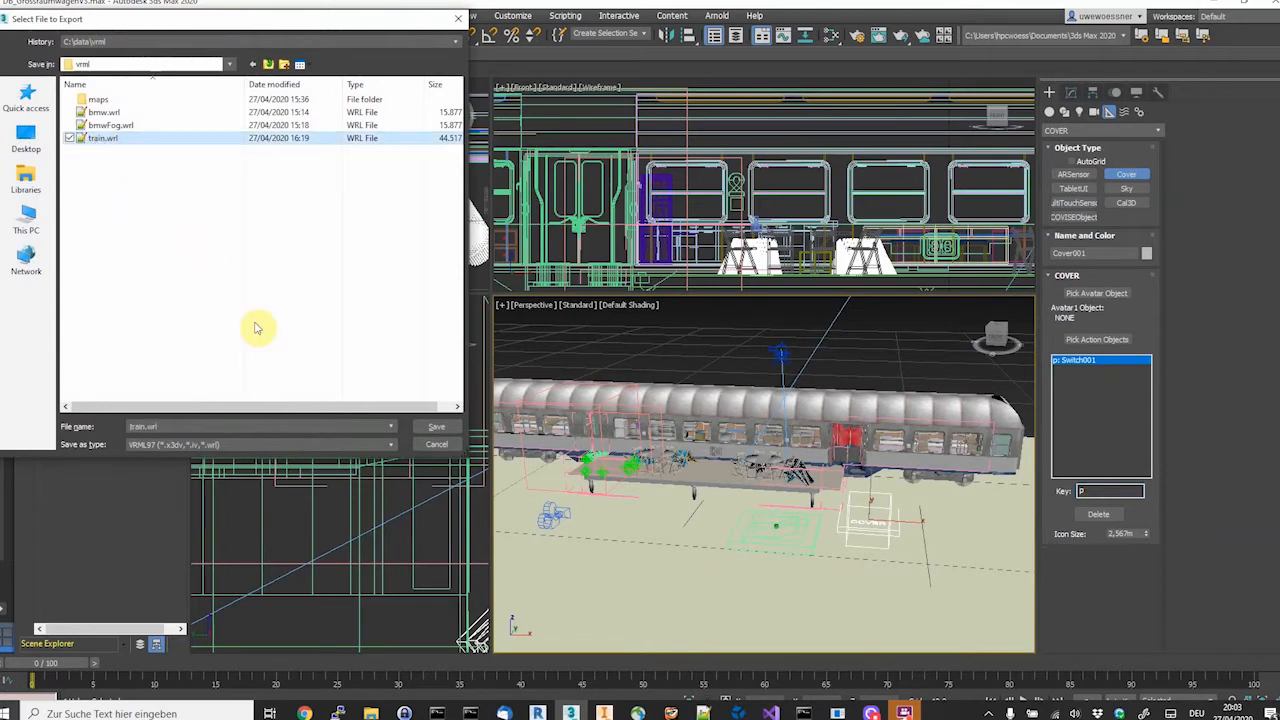
pyautogui.click(433, 427)
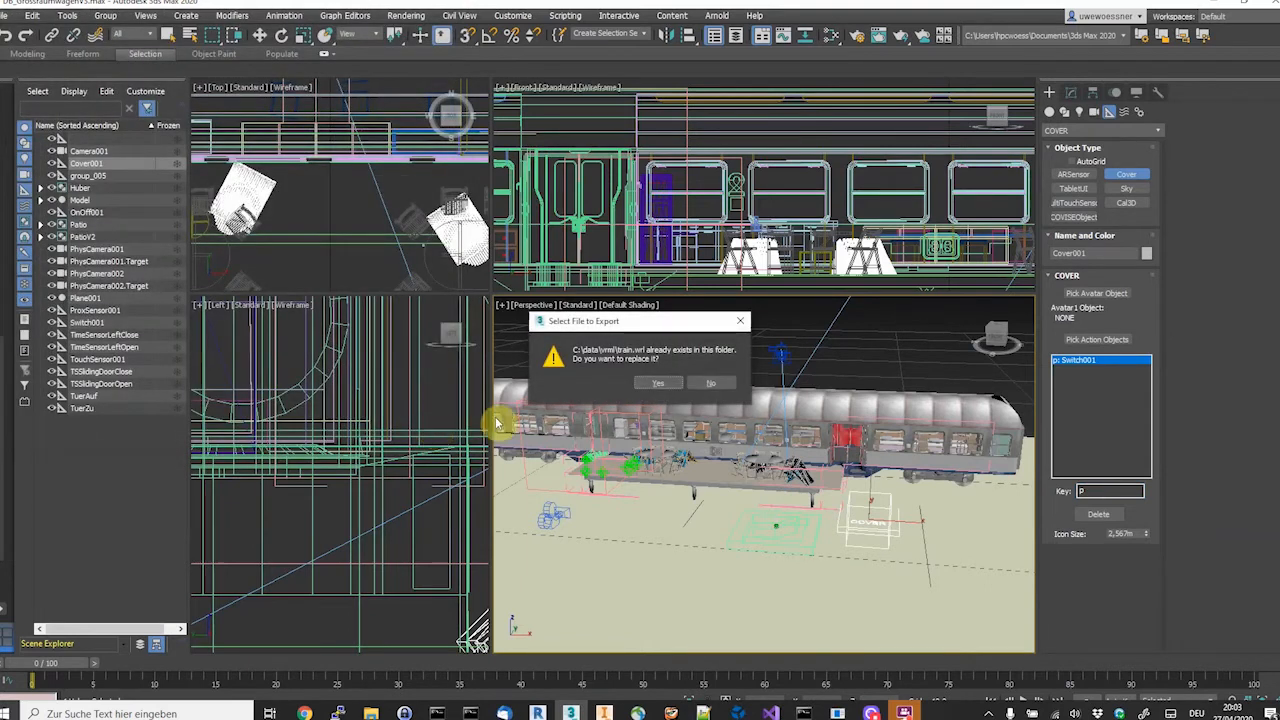
pyautogui.click(655, 385)
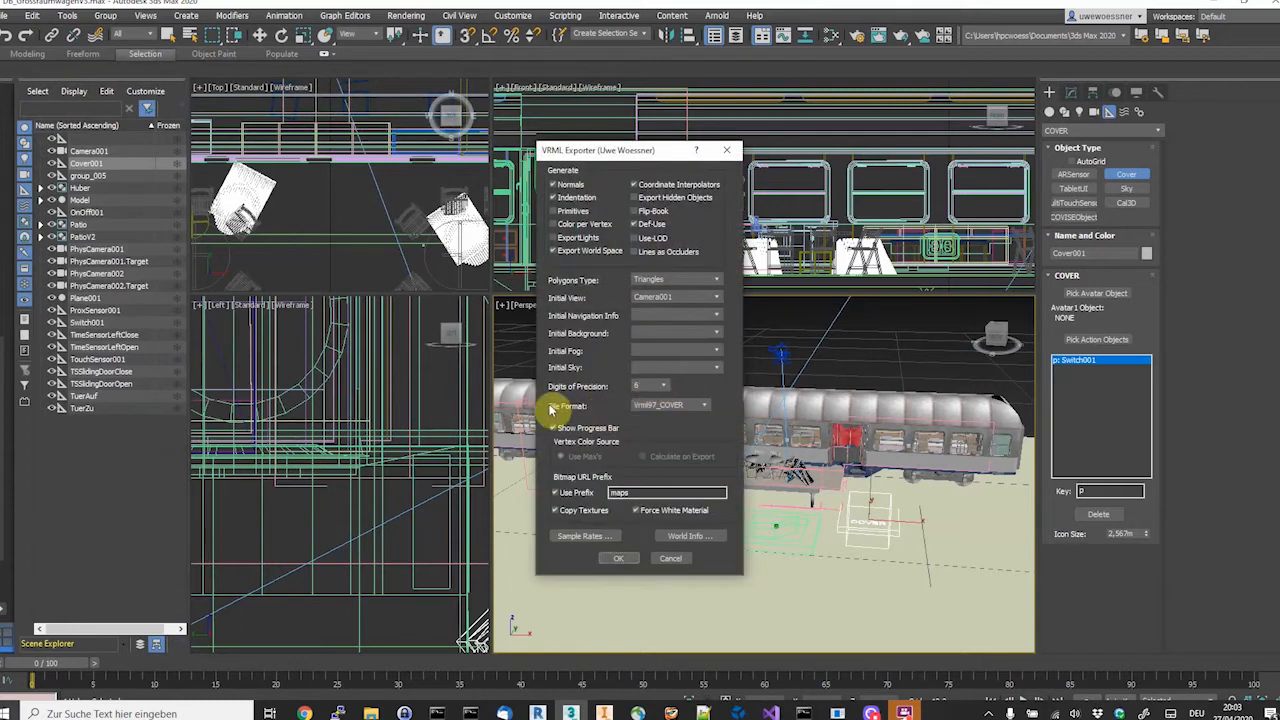
# Choose Vrml97_COVER as the export file format and run the VRML export
pyautogui.click(676, 406)
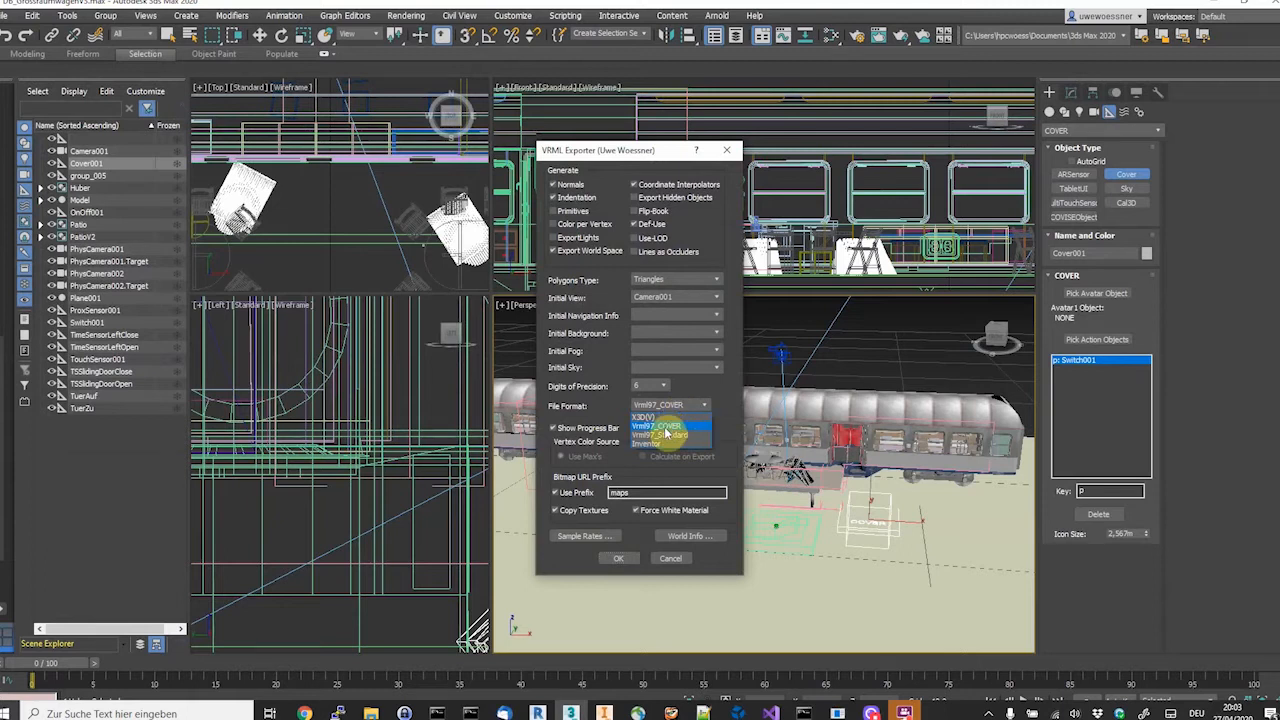
pyautogui.click(665, 427)
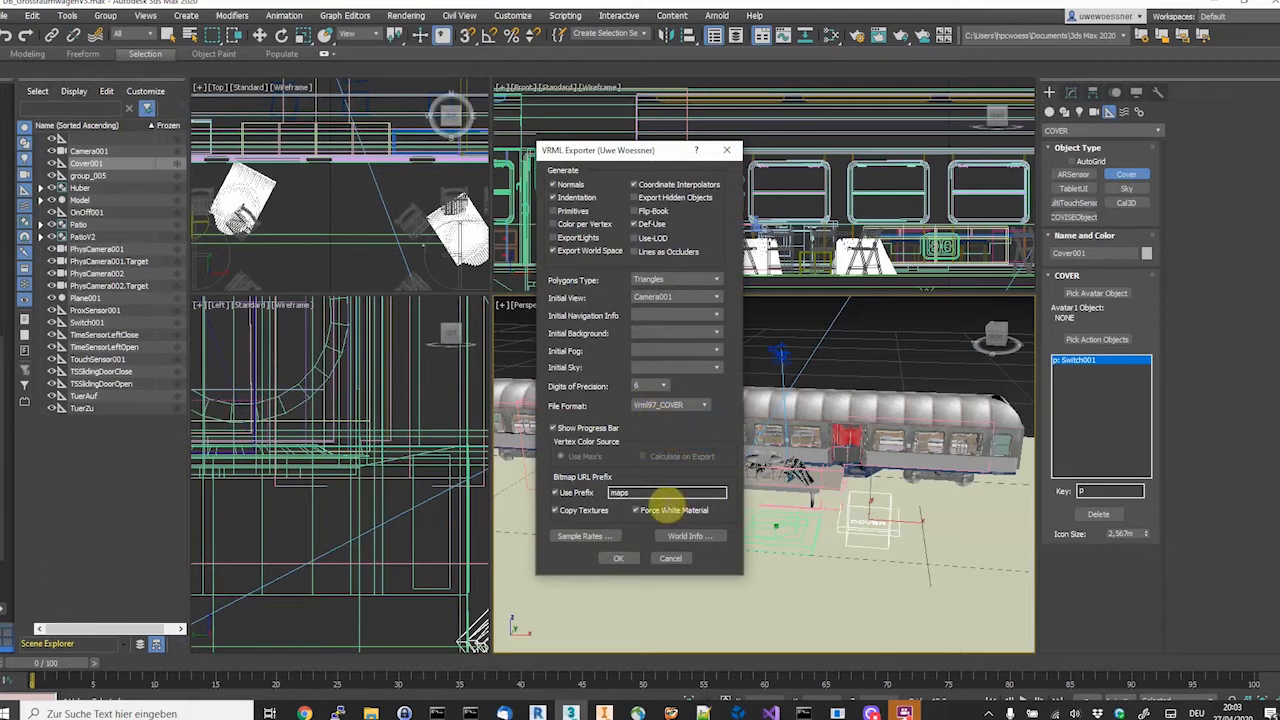
pyautogui.click(620, 559)
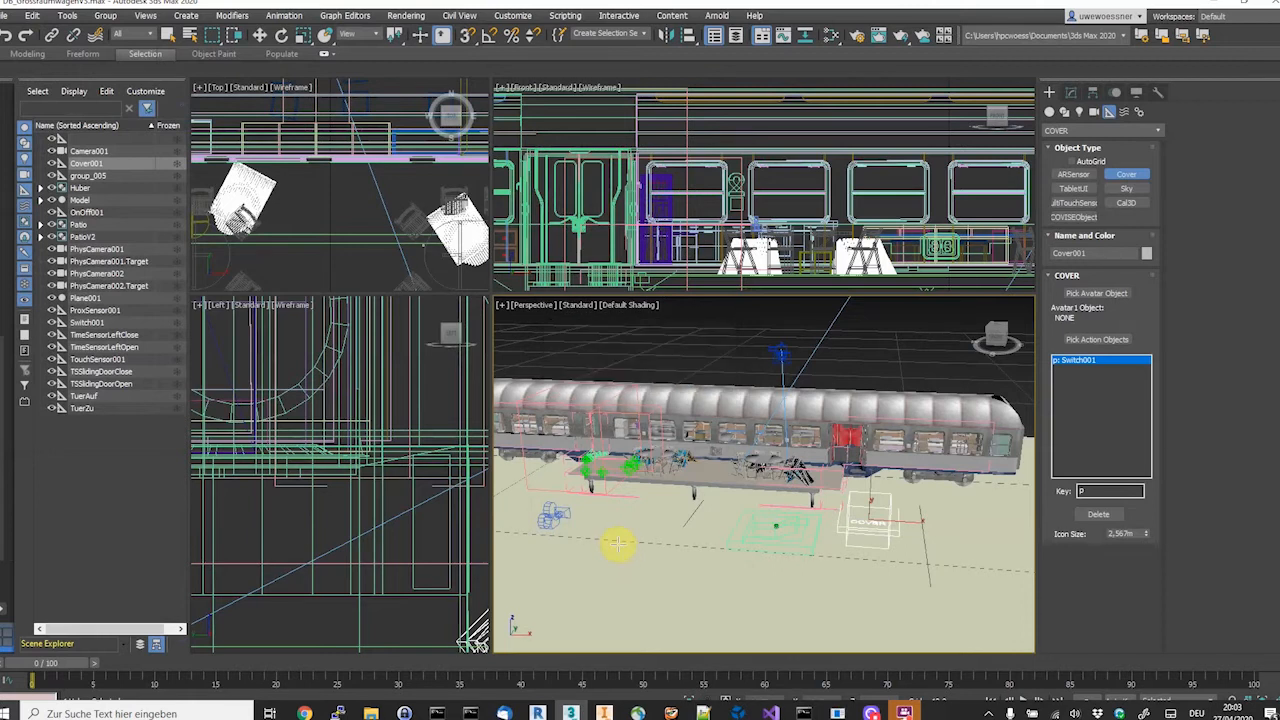
# Switch to the Explorer window showing the C:\data\vrml folder with the exported train.wrl
pyautogui.hotkey('alt', 'Tab')
pyautogui.hotkey('alt', 'Tab')
pyautogui.hotkey('alt', 'Tab')
pyautogui.hotkey('alt', 'Tab')
pyautogui.hotkey('alt', 'Tab')
pyautogui.hotkey('alt', 'Tab')
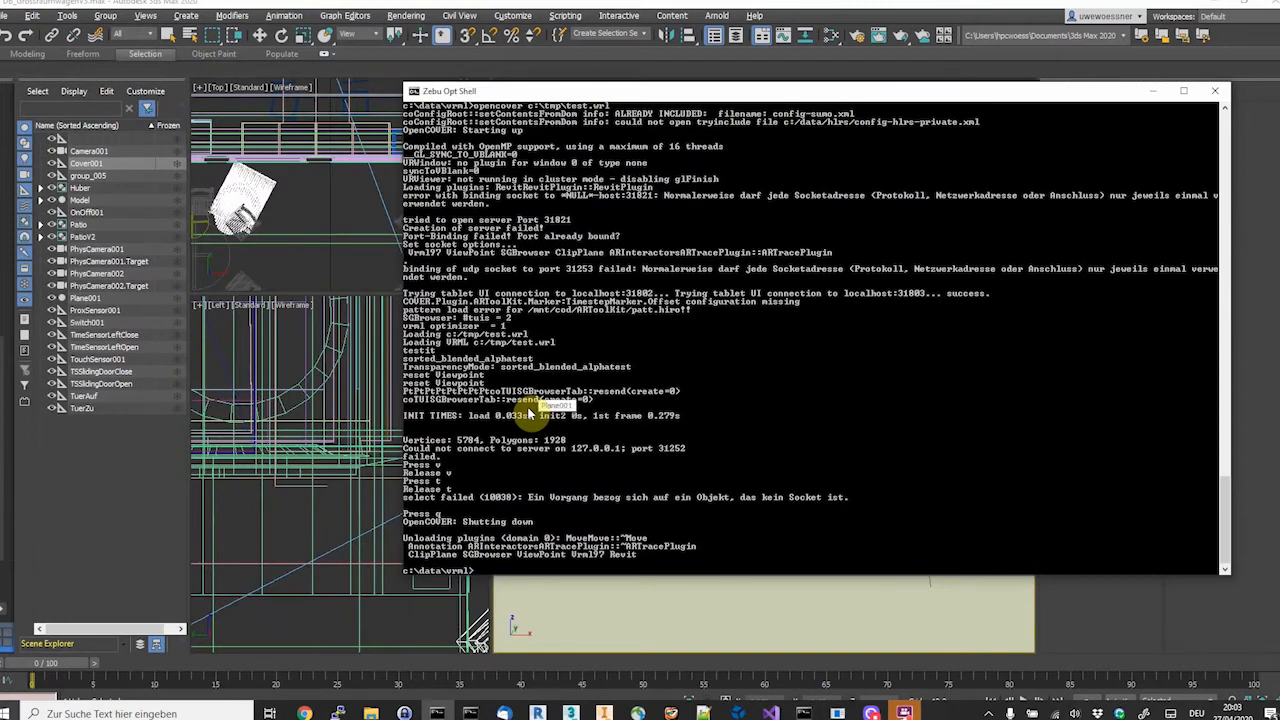
pyautogui.click(371, 712)
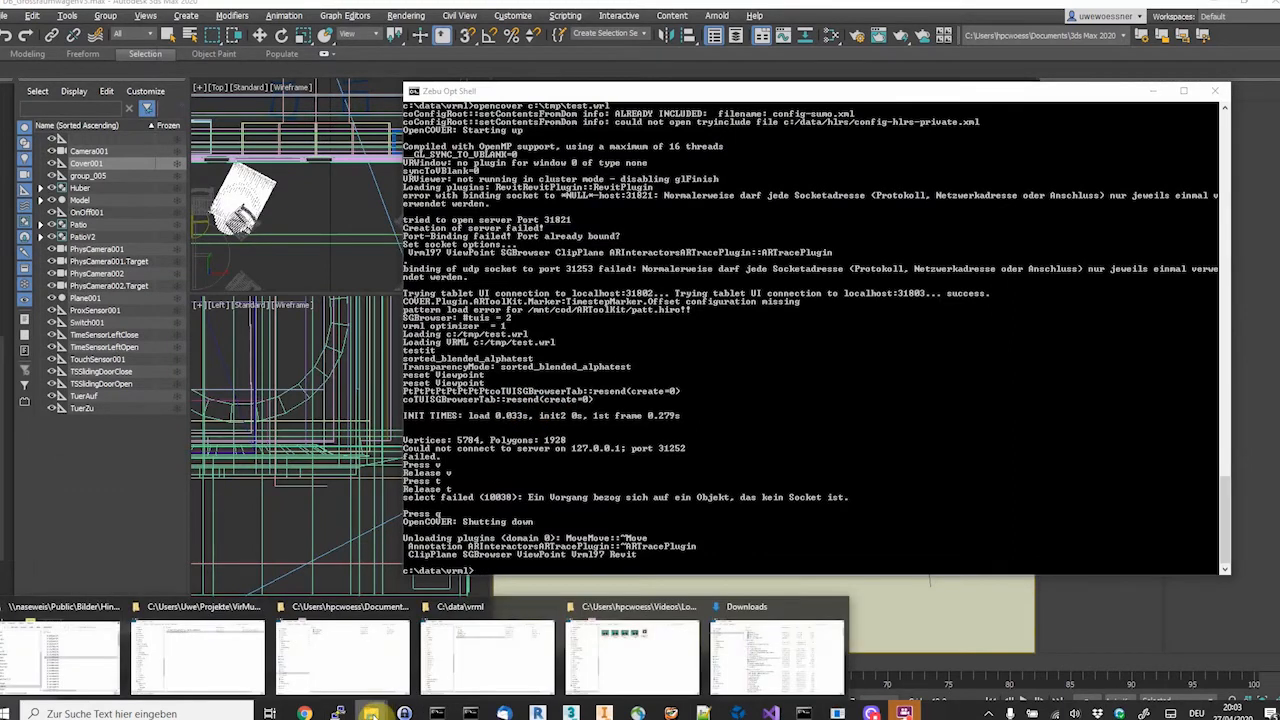
pyautogui.click(489, 667)
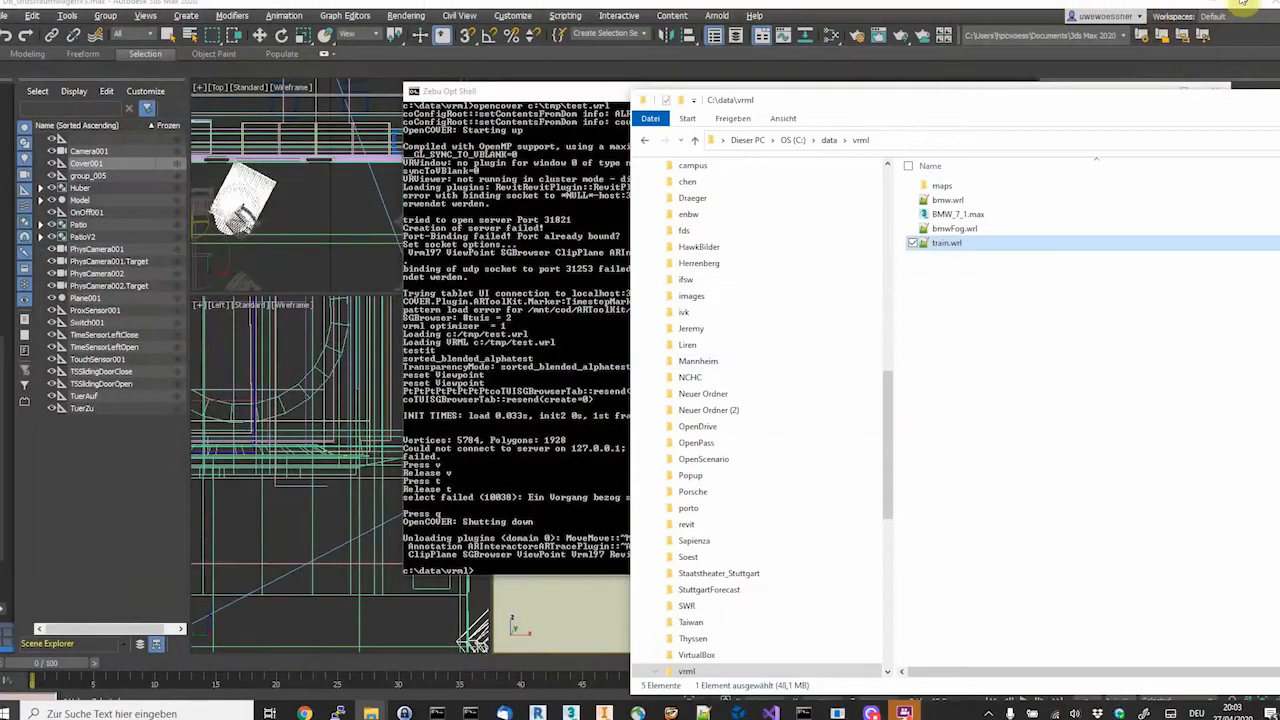
# Minimize every window except the C:\data\vrml folder so that the desktop shortcuts are exposed
pyautogui.moveTo(1070, 10); pyautogui.dragTo(1070, 270)
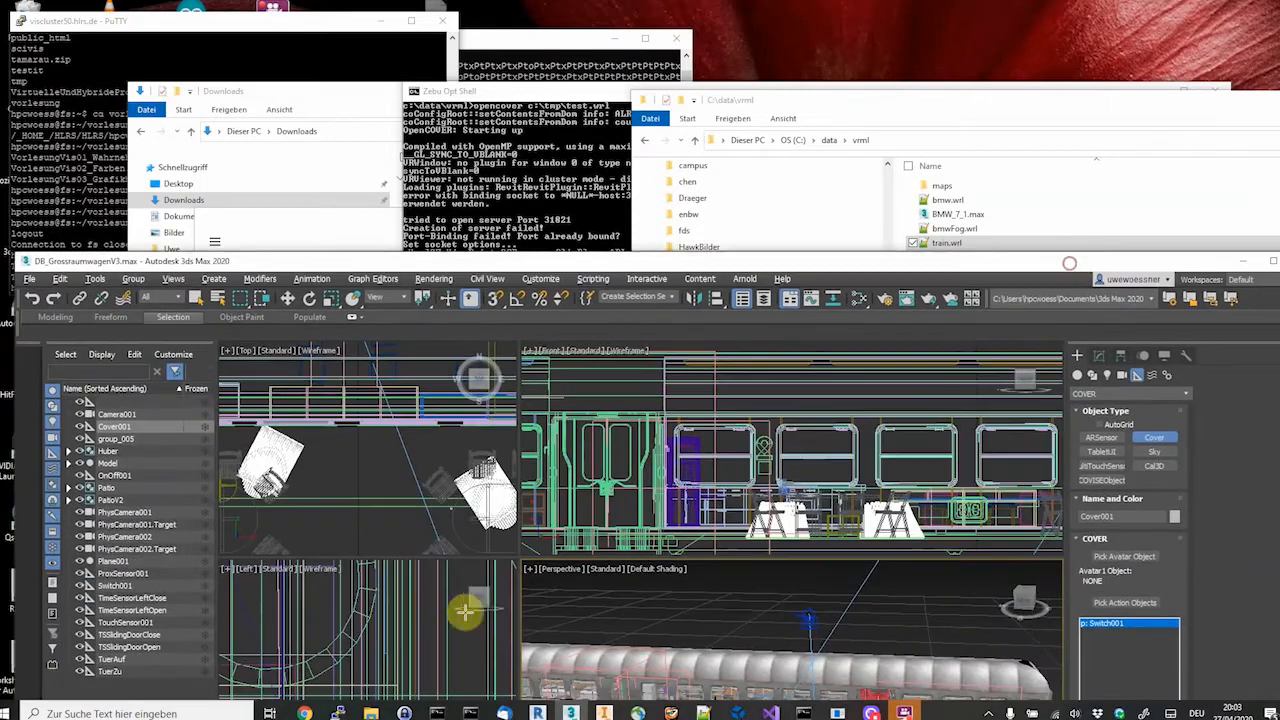
pyautogui.click(270, 713)
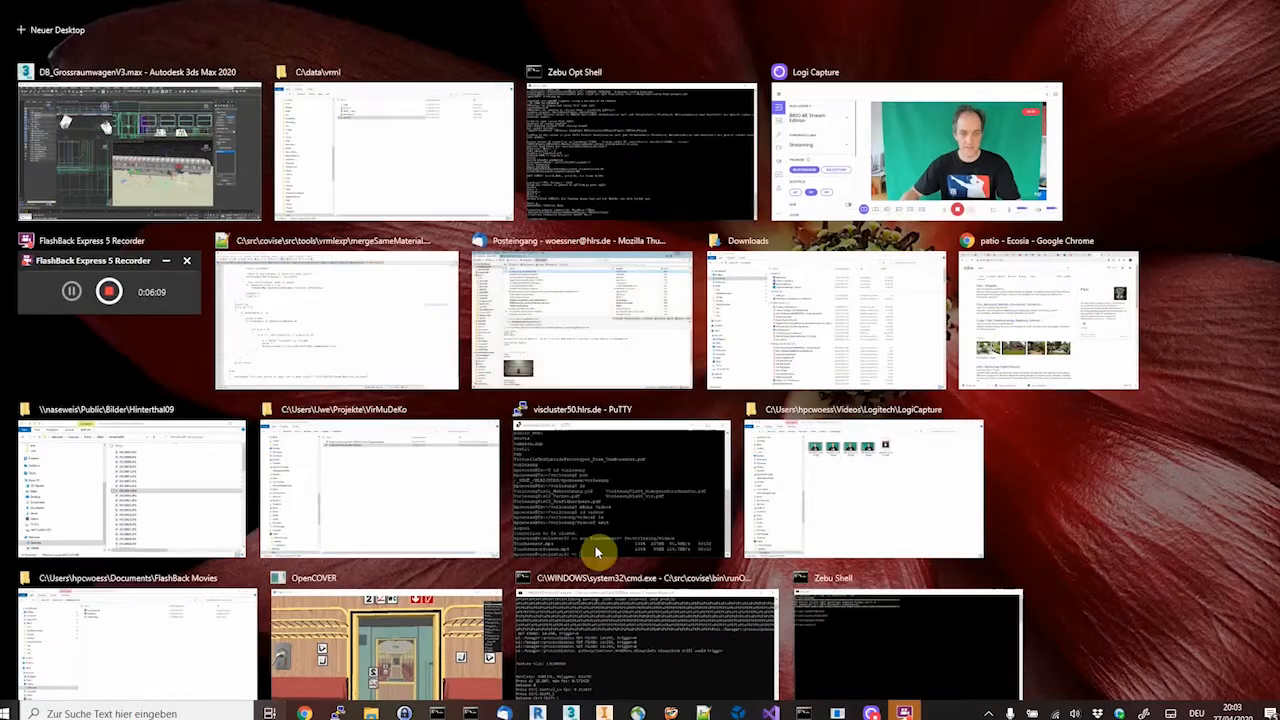
pyautogui.click(751, 9)
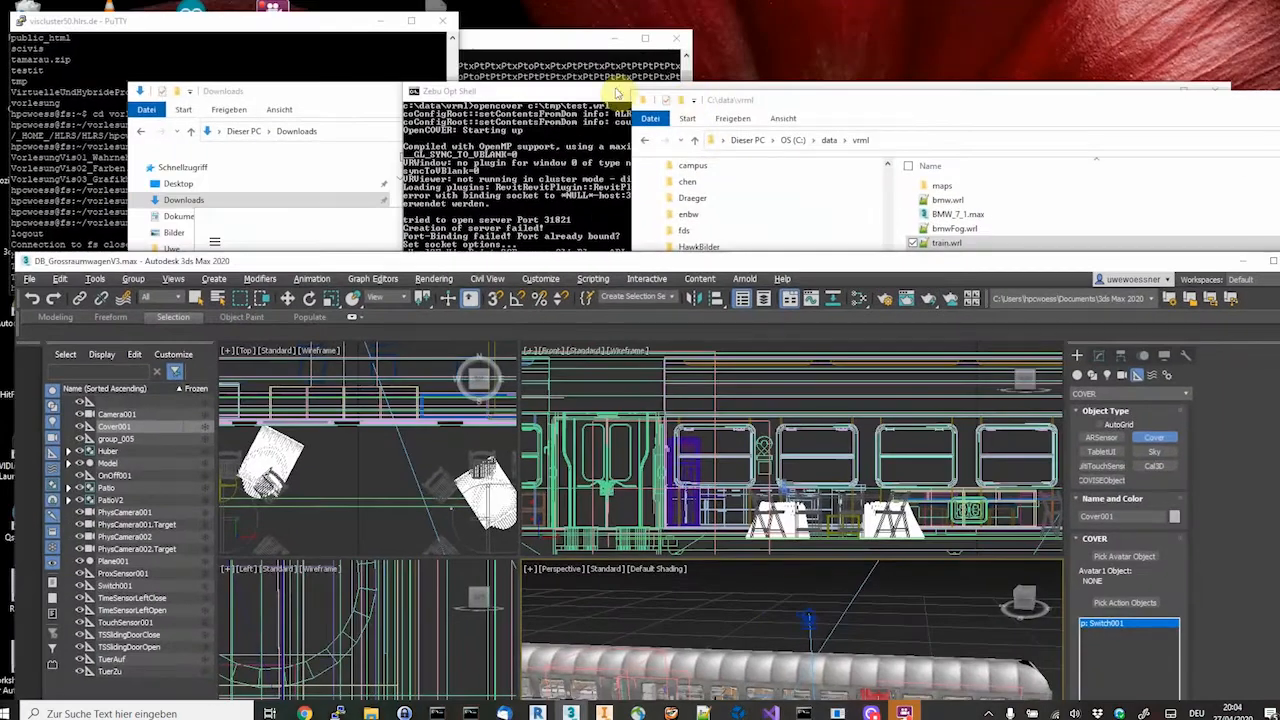
pyautogui.doubleClick(1061, 95)
pyautogui.moveTo(891, 133); pyautogui.dragTo(446, 560)
pyautogui.click(726, 415)
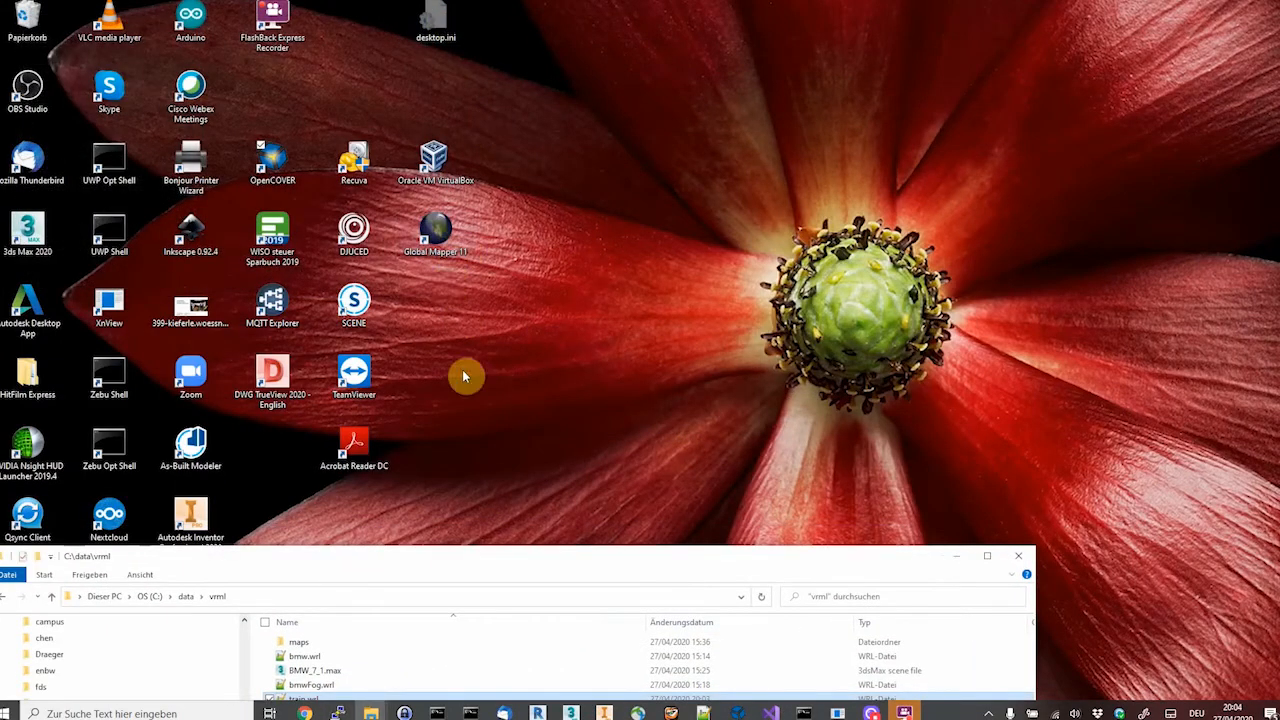
# Place the folder window beside the desktop shortcuts and open train.wrl with the OpenCOVER shortcut
pyautogui.moveTo(506, 562); pyautogui.dragTo(897, 100)
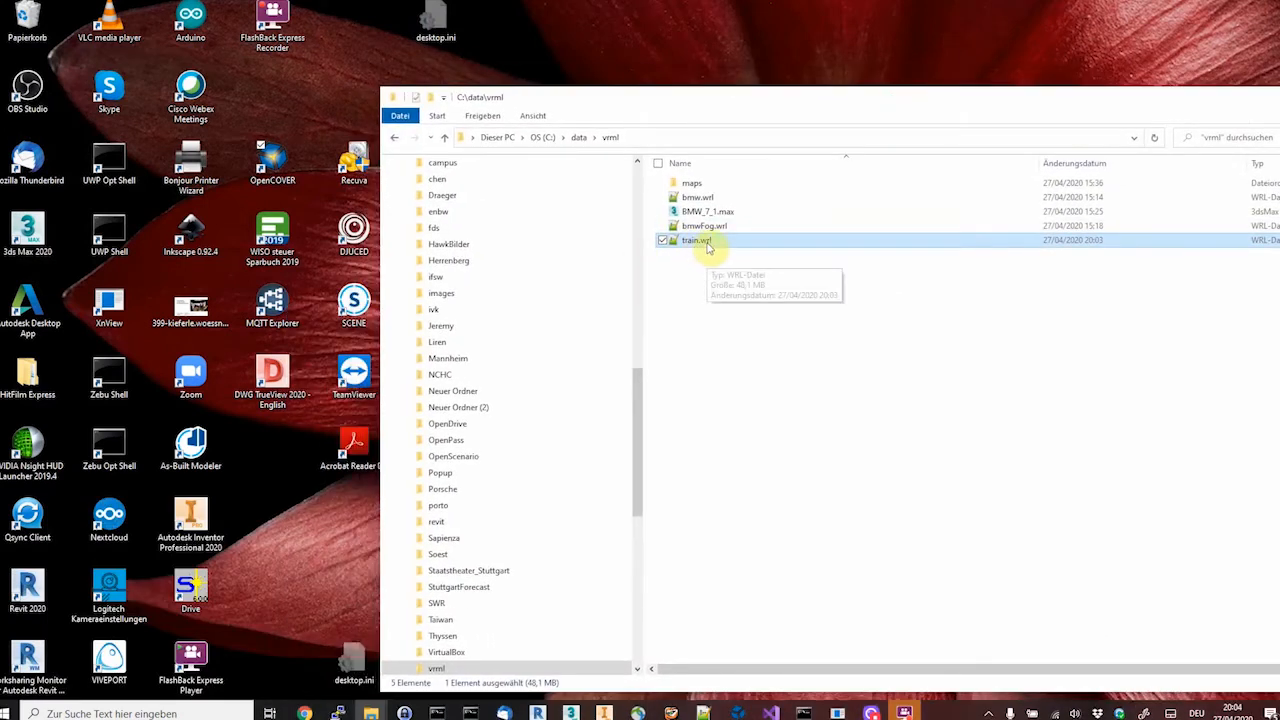
pyautogui.moveTo(749, 246); pyautogui.dragTo(258, 172)
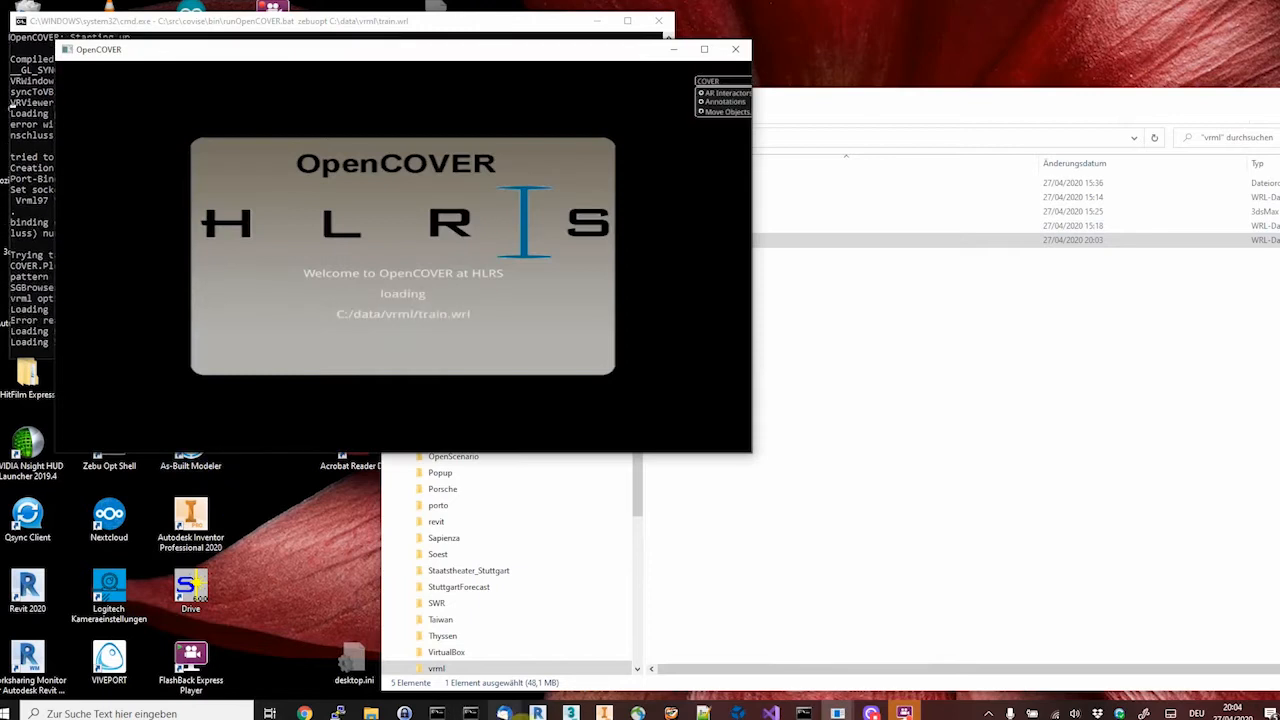
pyautogui.moveTo(516, 716)
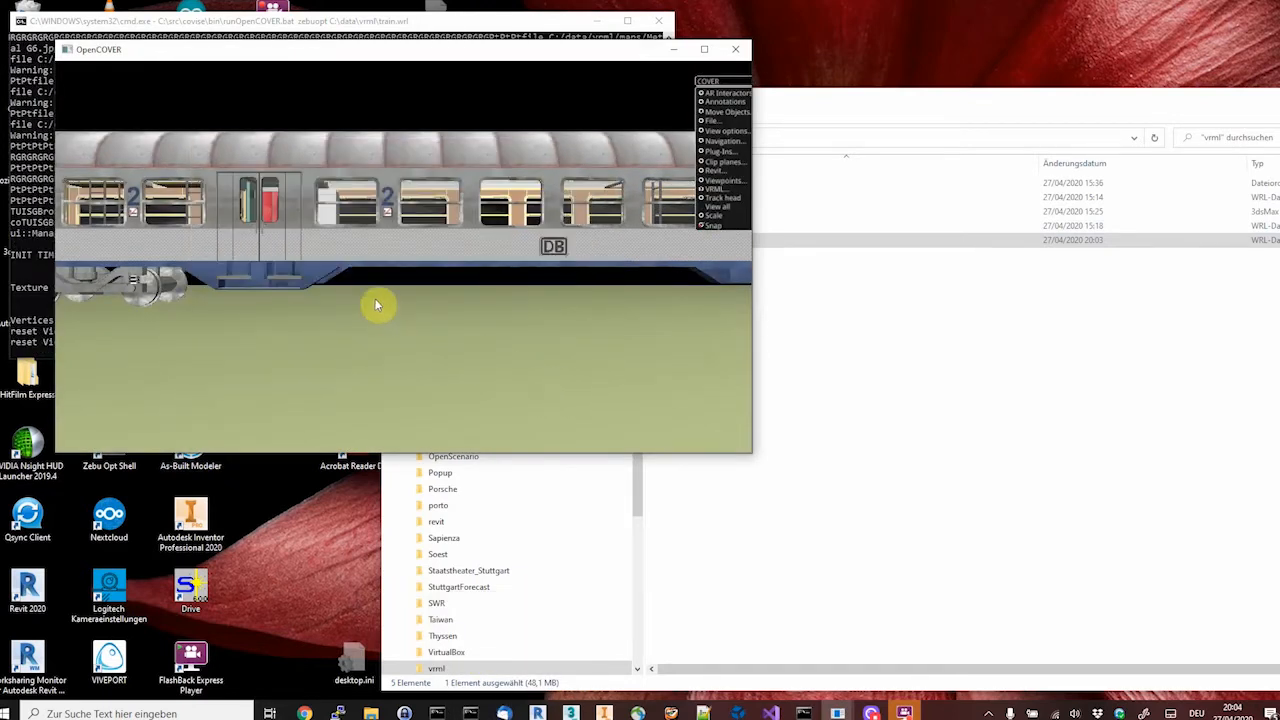
# Enlarge the OpenCOVER window and view the train carriage obliquely from its entrance side
pyautogui.moveTo(752, 454); pyautogui.dragTo(1260, 656)
pyautogui.moveTo(593, 437); pyautogui.dragTo(523, 425)
pyautogui.moveTo(578, 432); pyautogui.dragTo(585, 492)
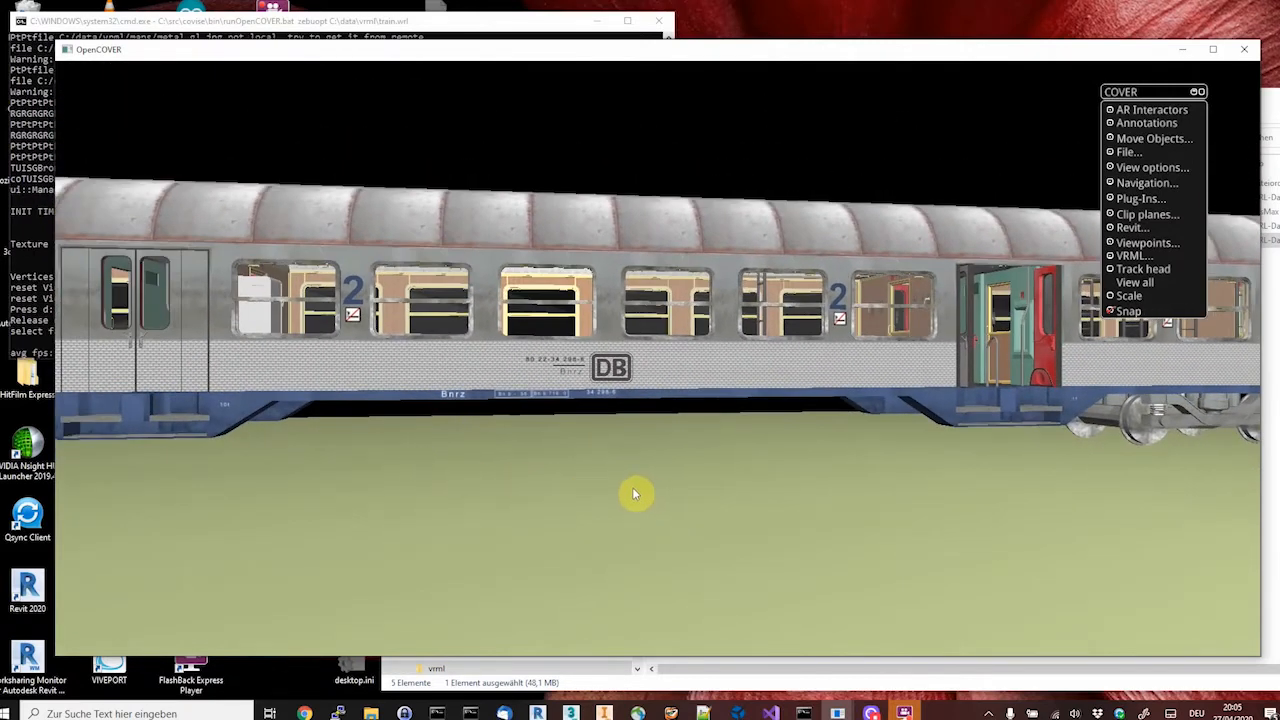
# Test the switch with its assigned p trigger, cycling through both patio variants and the state without a patio
pyautogui.moveTo(591, 531); pyautogui.dragTo(576, 488)
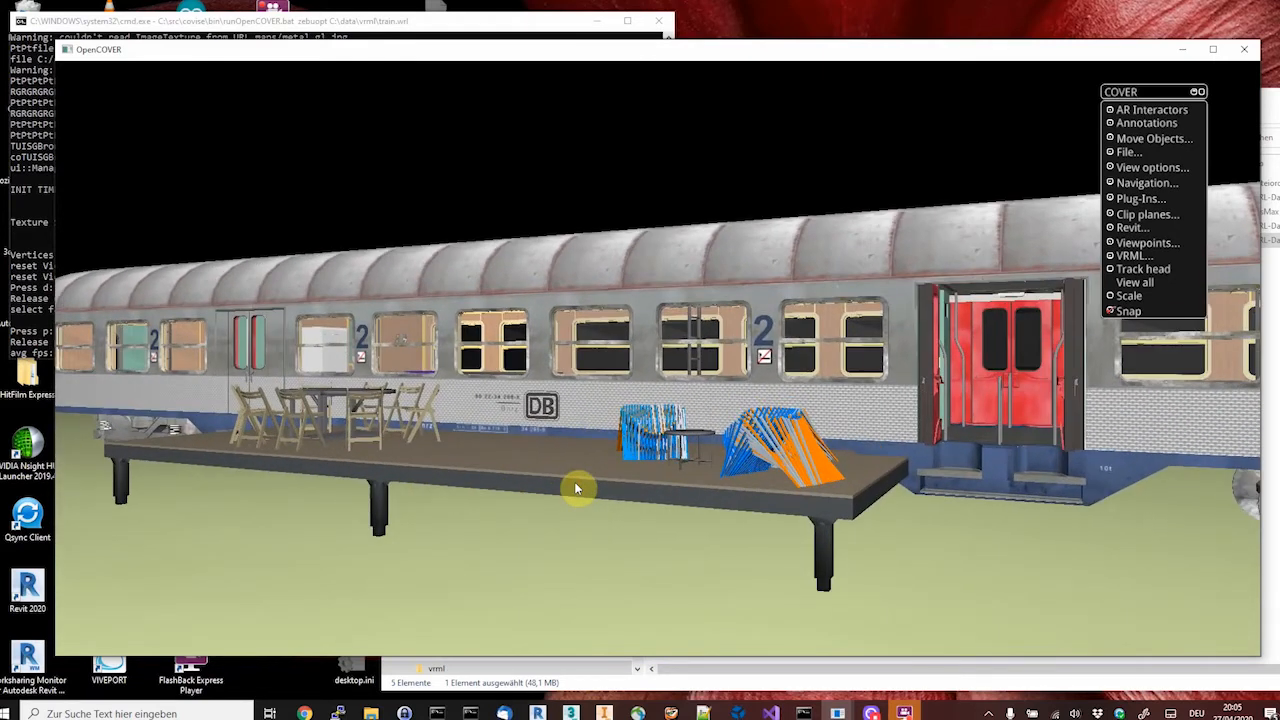
pyautogui.click(575, 484)
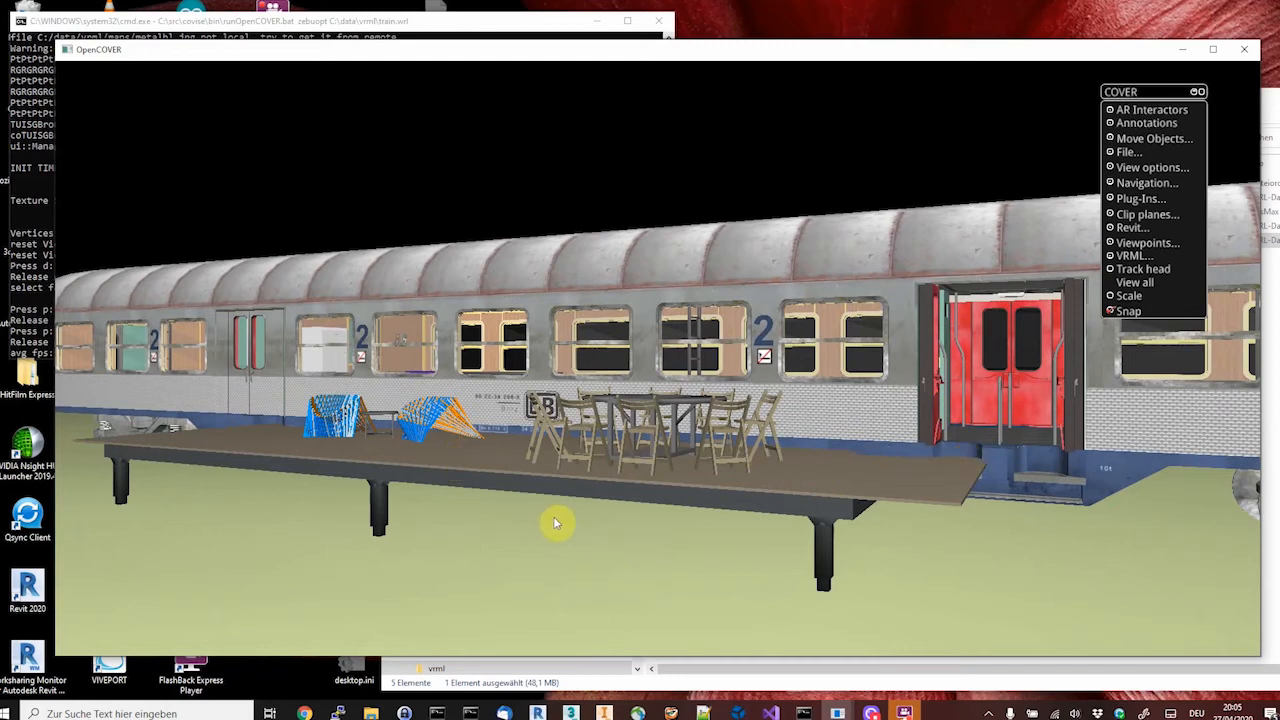
pyautogui.moveTo(570, 535); pyautogui.dragTo(588, 515)
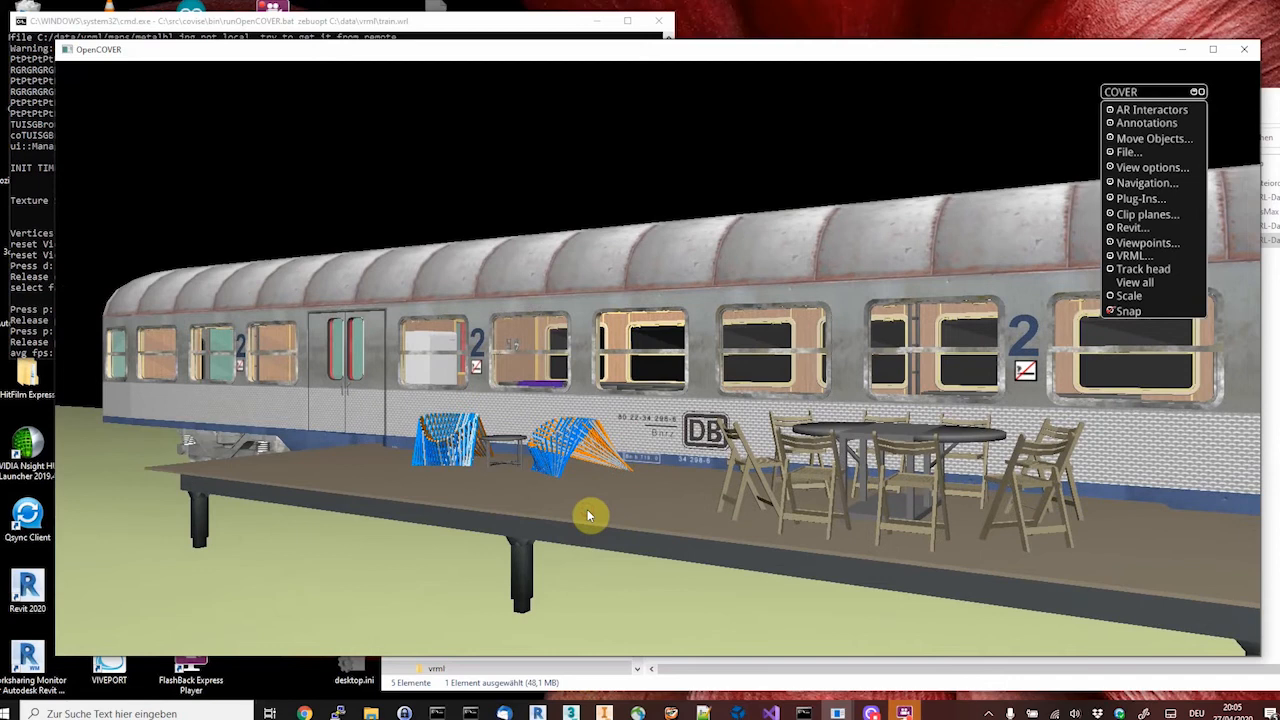
pyautogui.press('p')
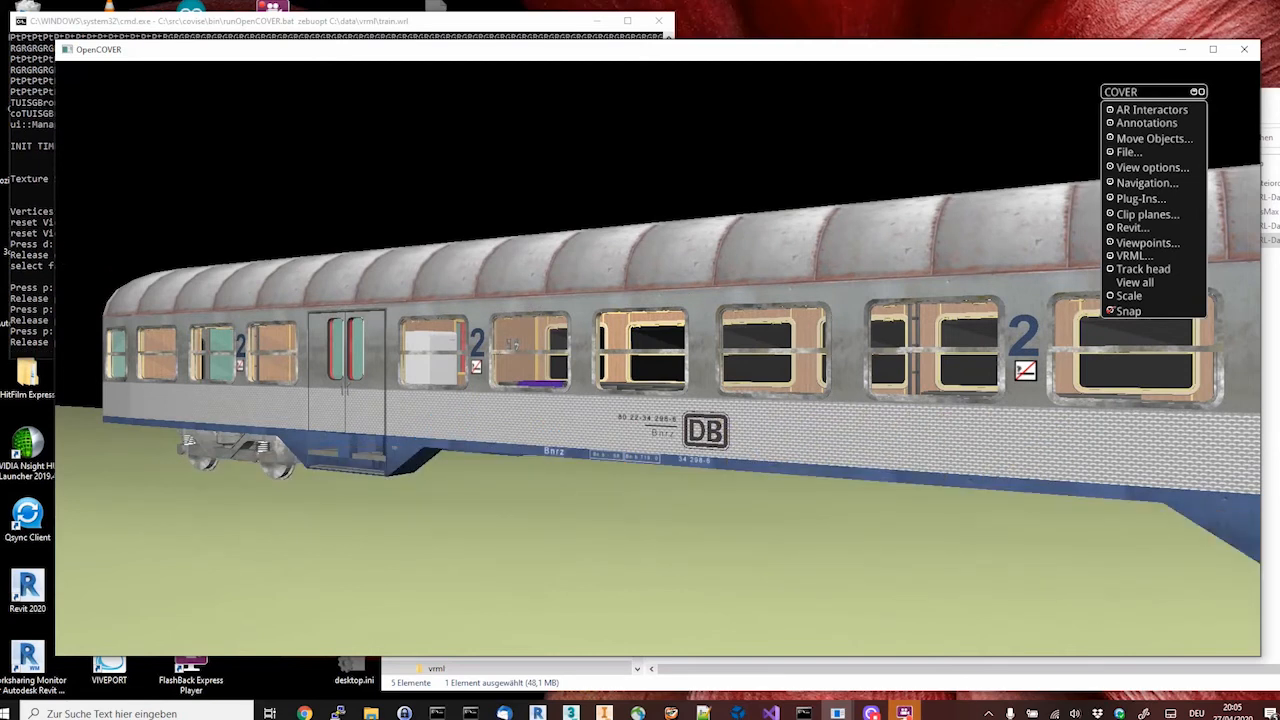
pyautogui.moveTo(656, 527)
pyautogui.mouseDown()
pyautogui.moveTo(700, 537)
pyautogui.moveTo(647, 545)
pyautogui.mouseUp()
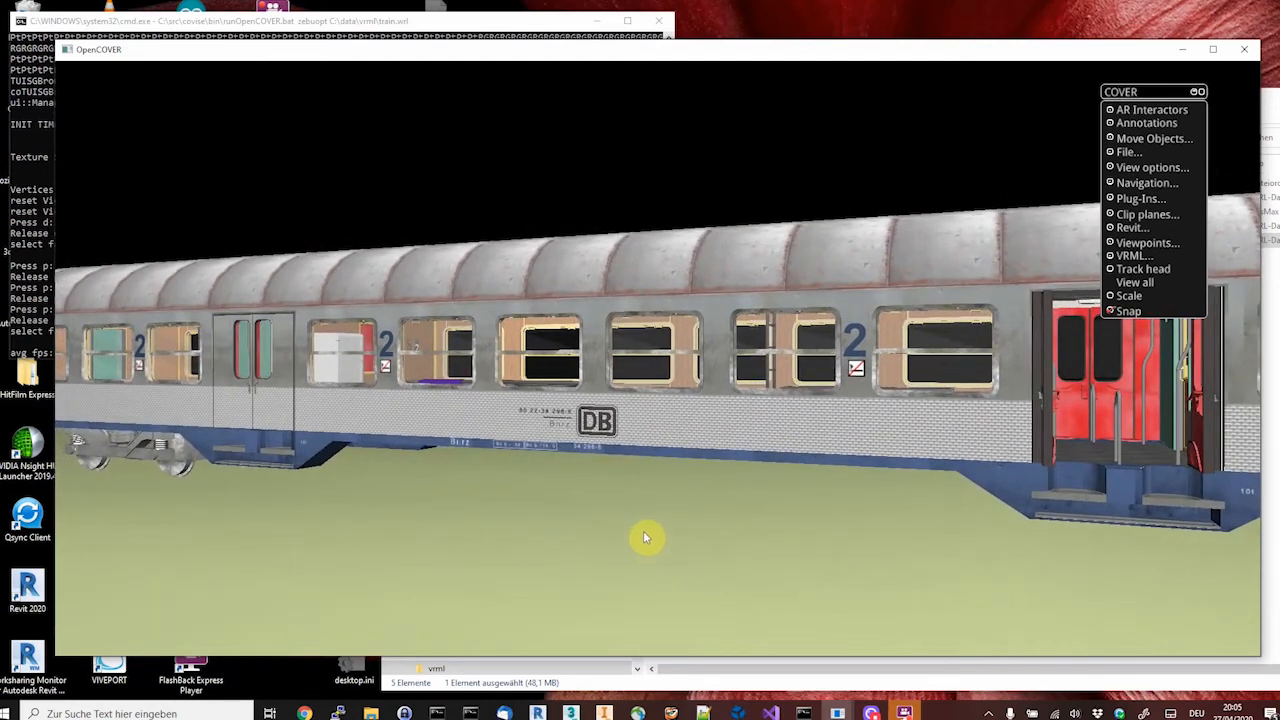
# Switch to 3ds Max and select the Switch helper beside the COVER helper in the perspective view
pyautogui.hotkey('alt', 'Tab')
pyautogui.hotkey('alt', 'Tab')
pyautogui.hotkey('alt', 'Tab')
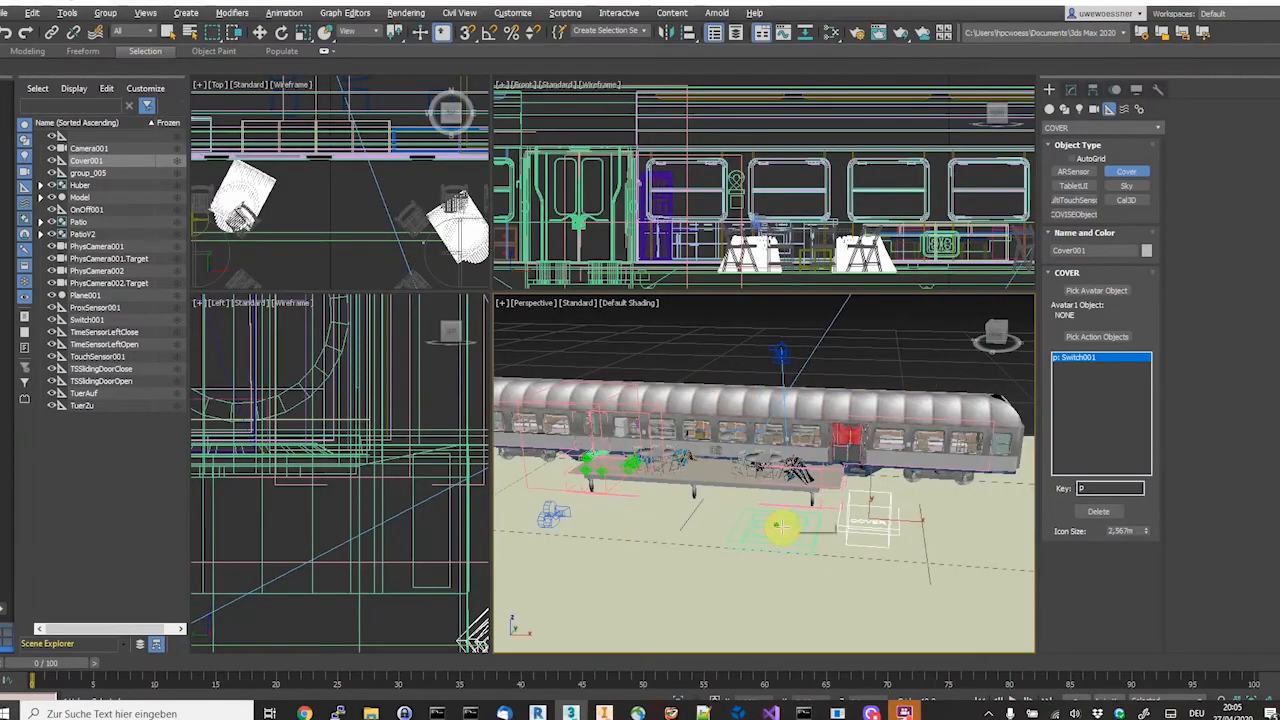
pyautogui.click(778, 527)
pyautogui.moveTo(781, 526); pyautogui.dragTo(773, 474, button='middle')
pyautogui.click(773, 474)
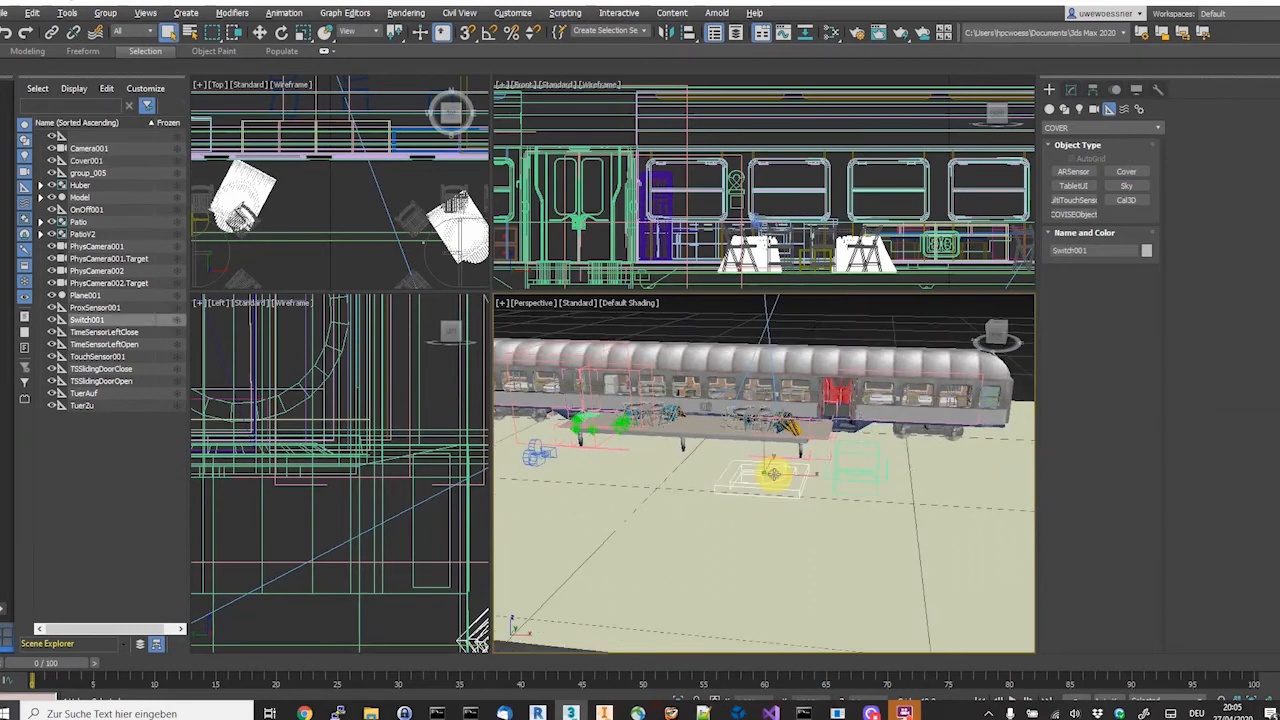
# Display the Switch helper's modifiable parameters and set its Default Choice to 1
pyautogui.click(260, 33)
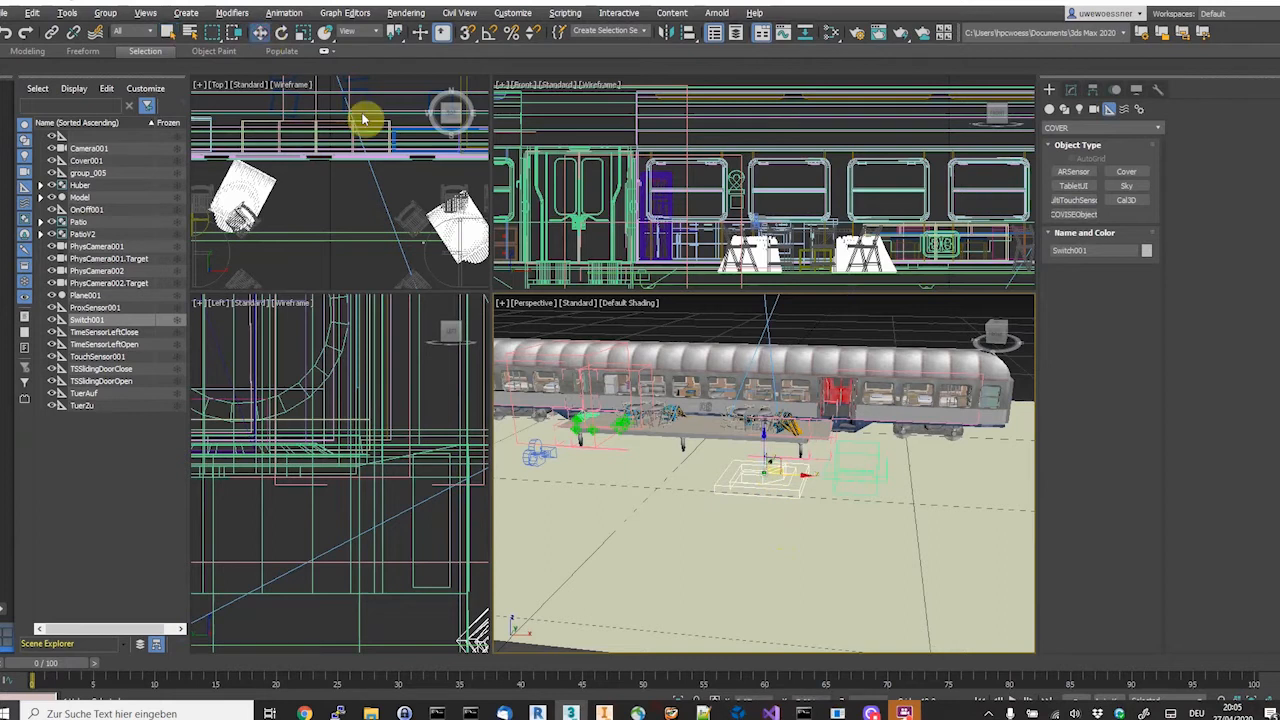
pyautogui.click(788, 488)
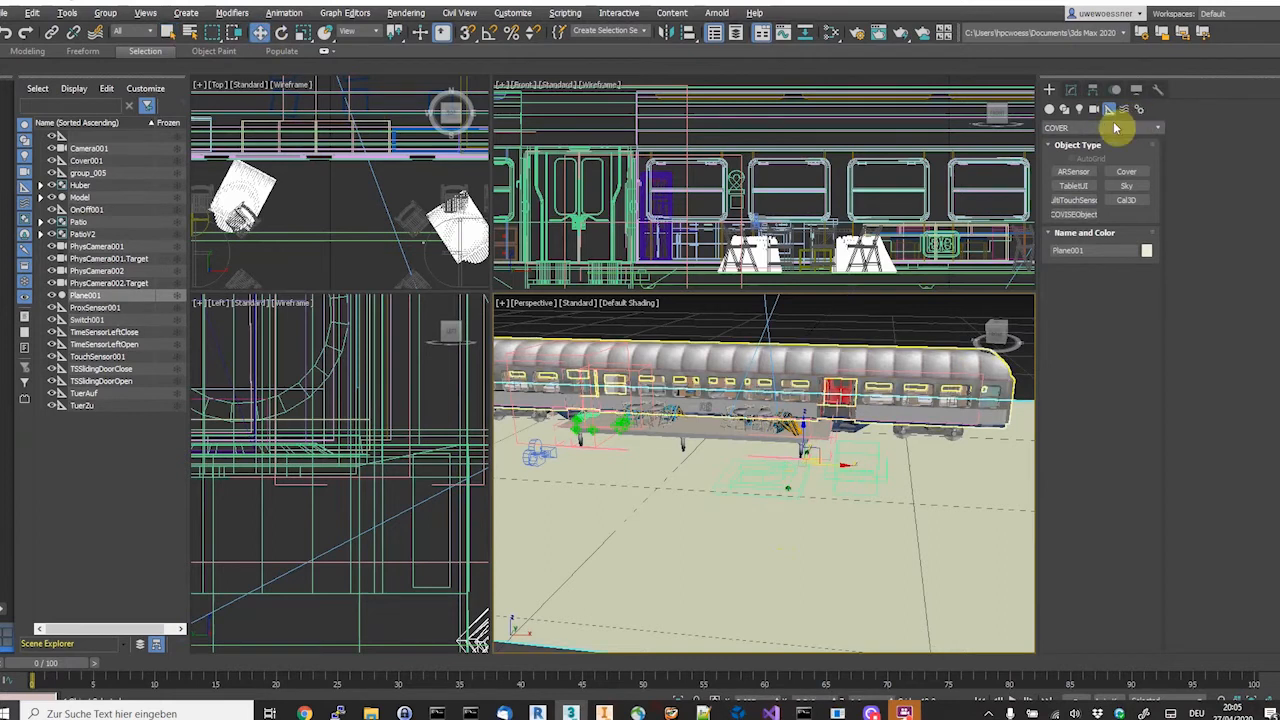
pyautogui.click(1072, 90)
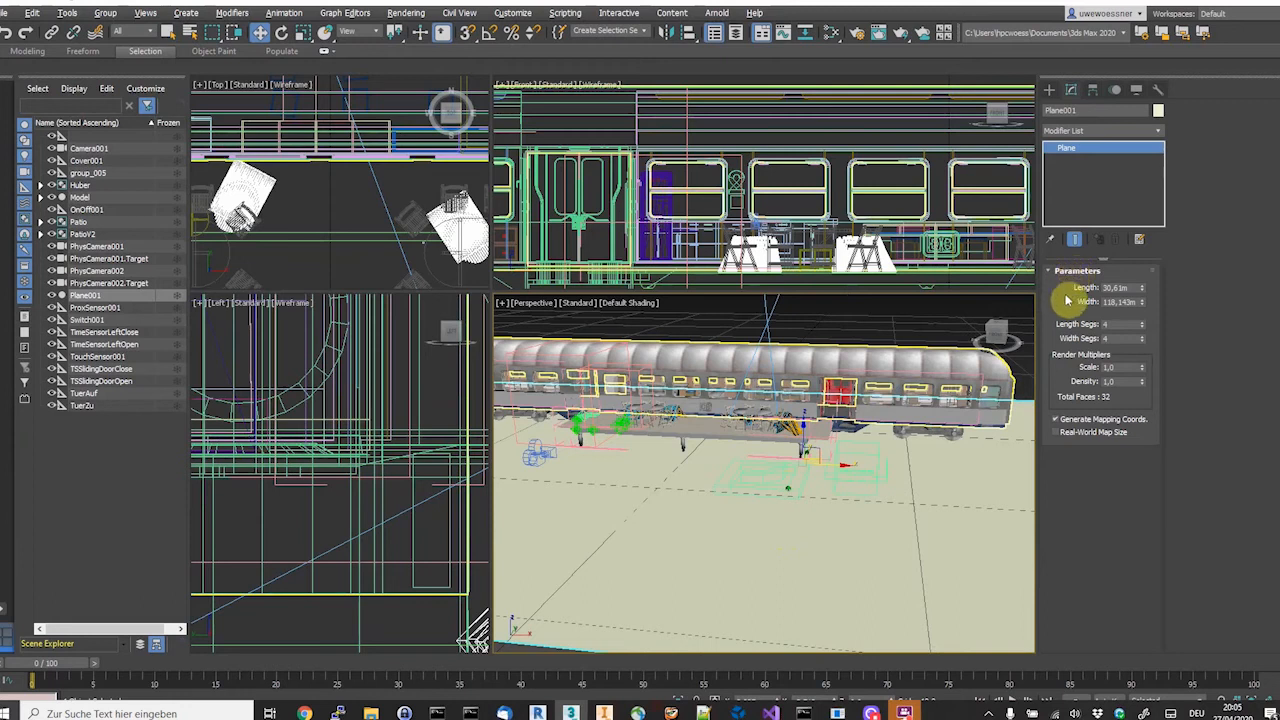
pyautogui.click(764, 483)
pyautogui.click(876, 530)
pyautogui.click(763, 485)
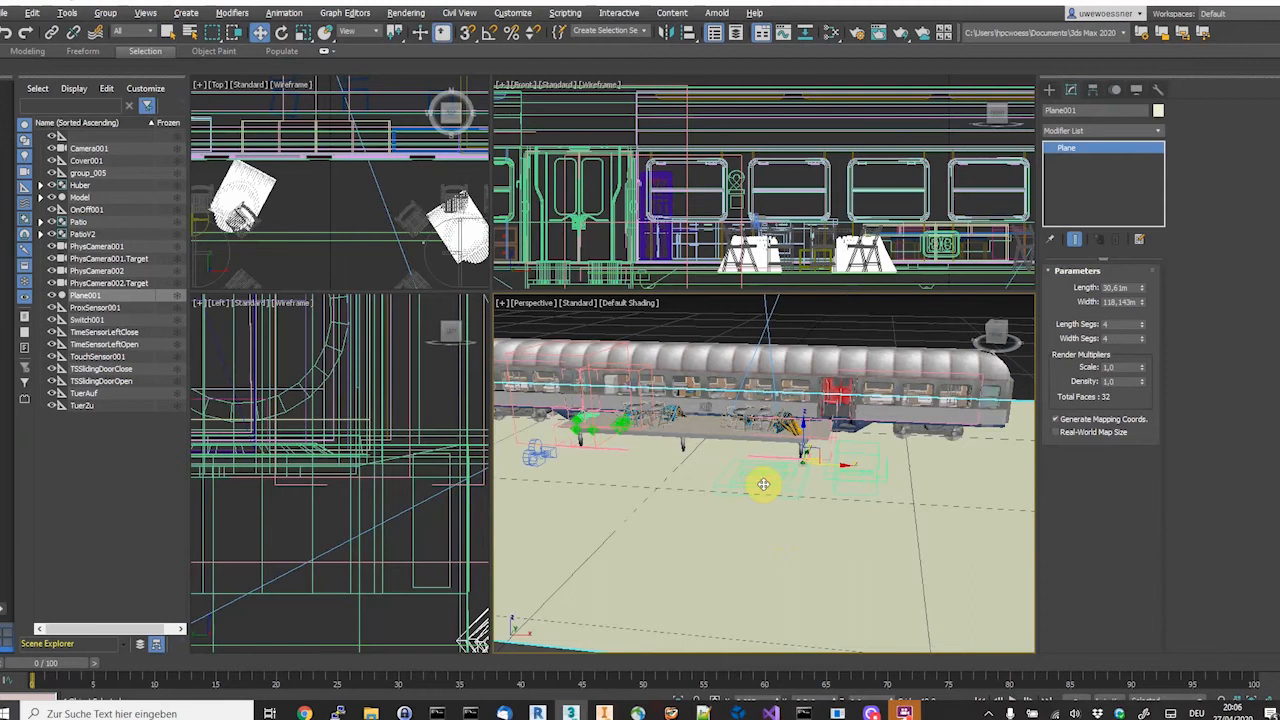
pyautogui.click(762, 475)
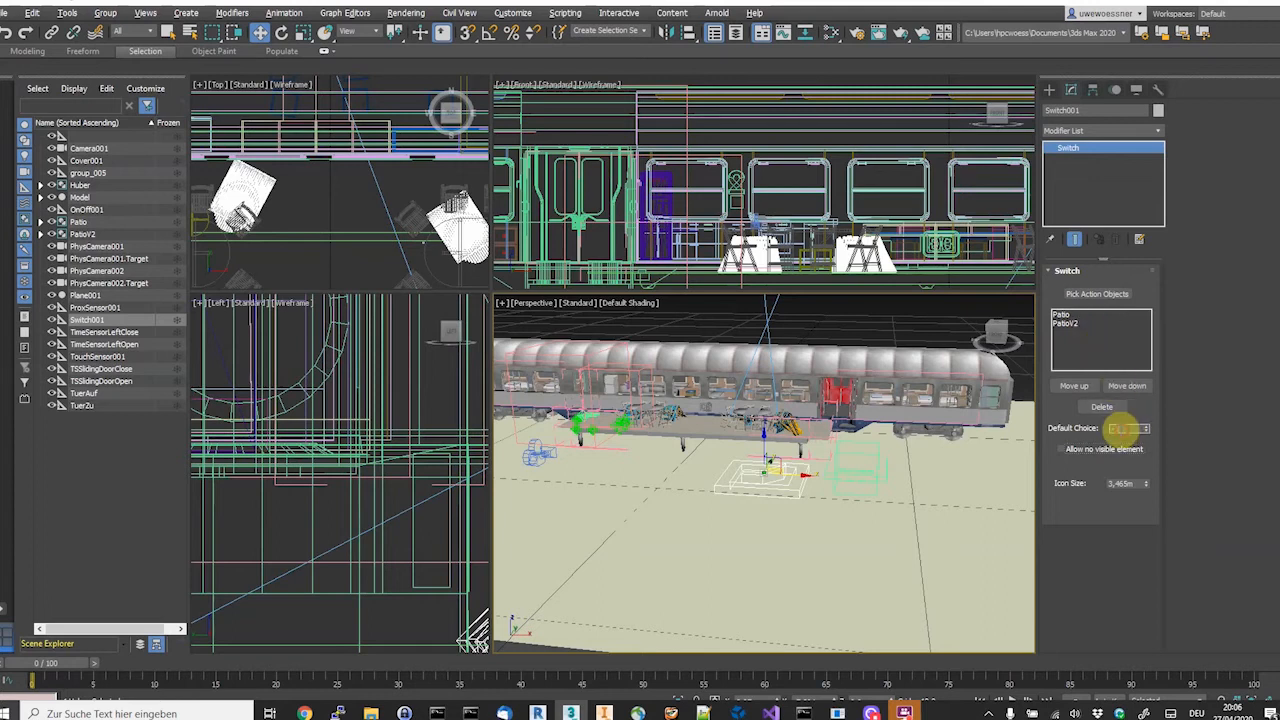
pyautogui.click(1118, 428)
pyautogui.press('Return')
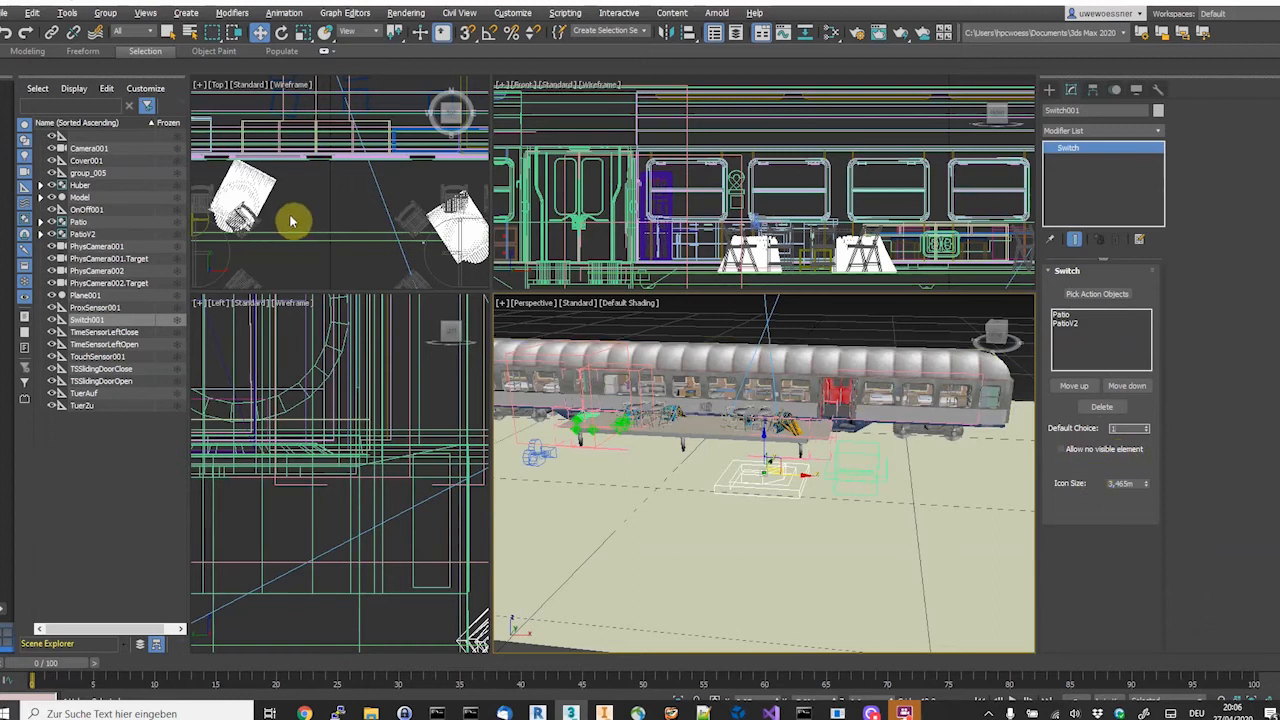
# Export the scene as VRML97 over the existing train.wrl in C:\data\vrml, keeping the current exporter settings
pyautogui.click(4, 13)
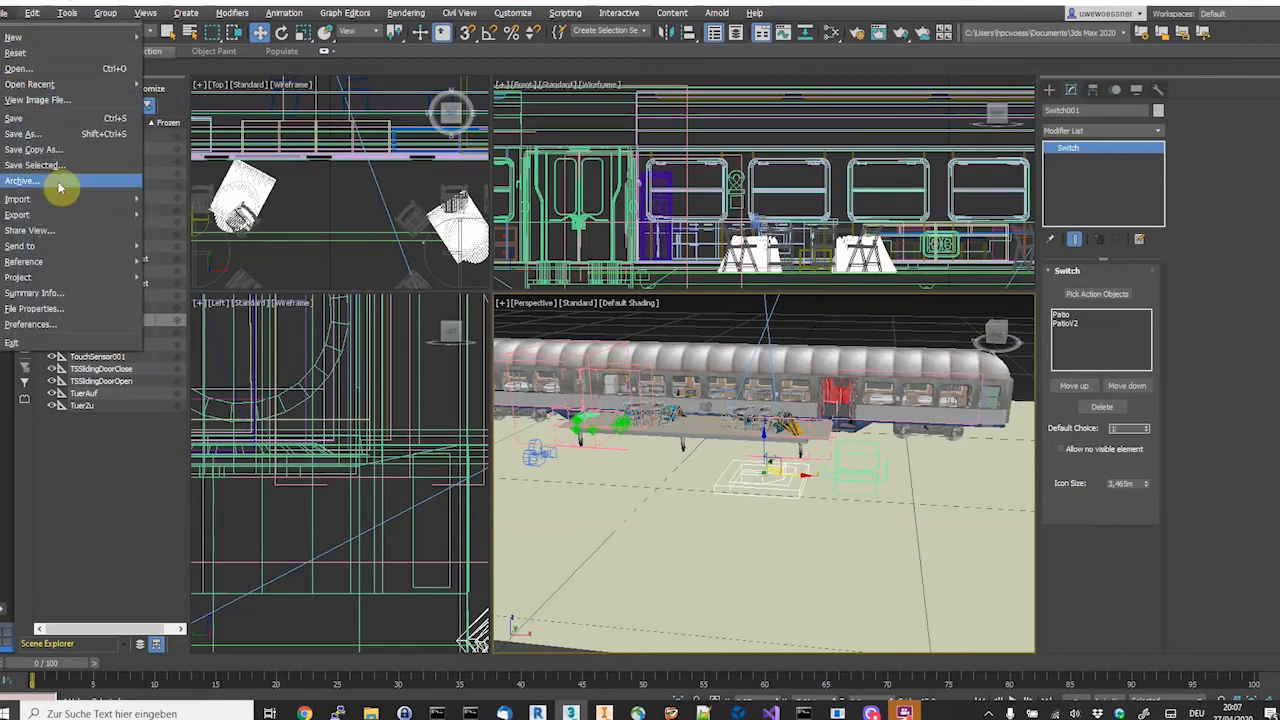
pyautogui.moveTo(60, 214)
pyautogui.click(200, 217)
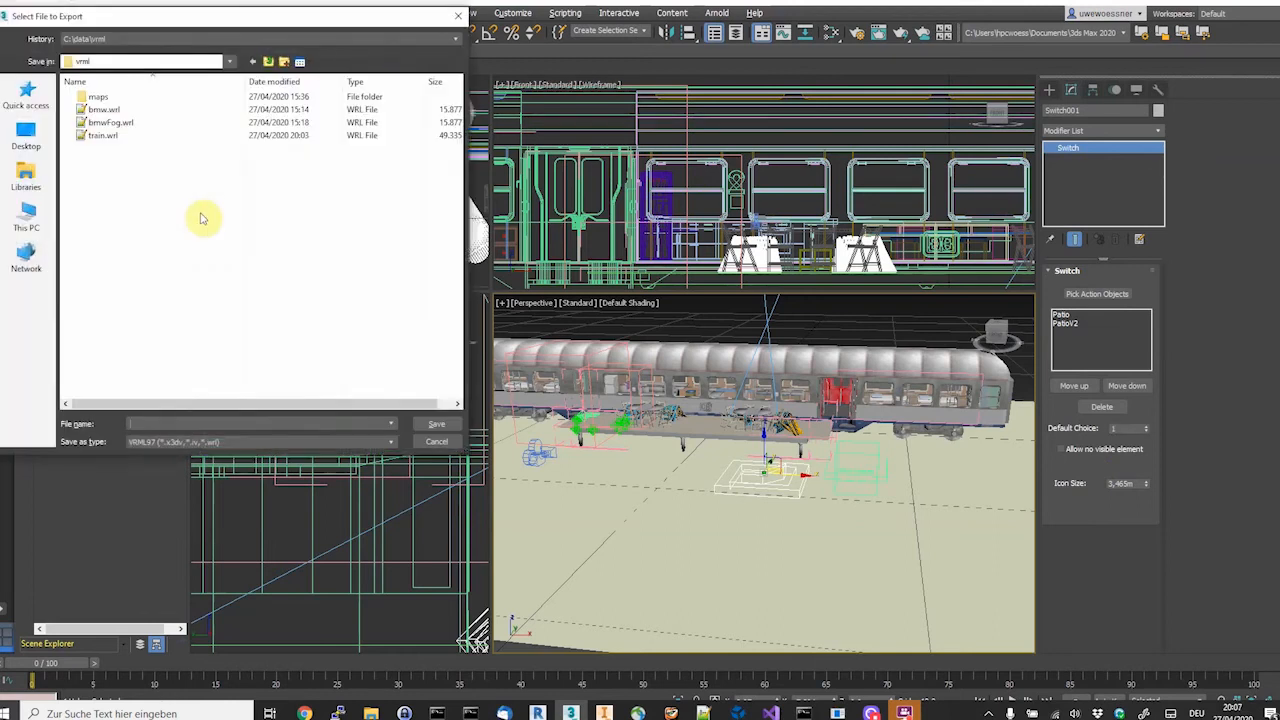
pyautogui.doubleClick(97, 136)
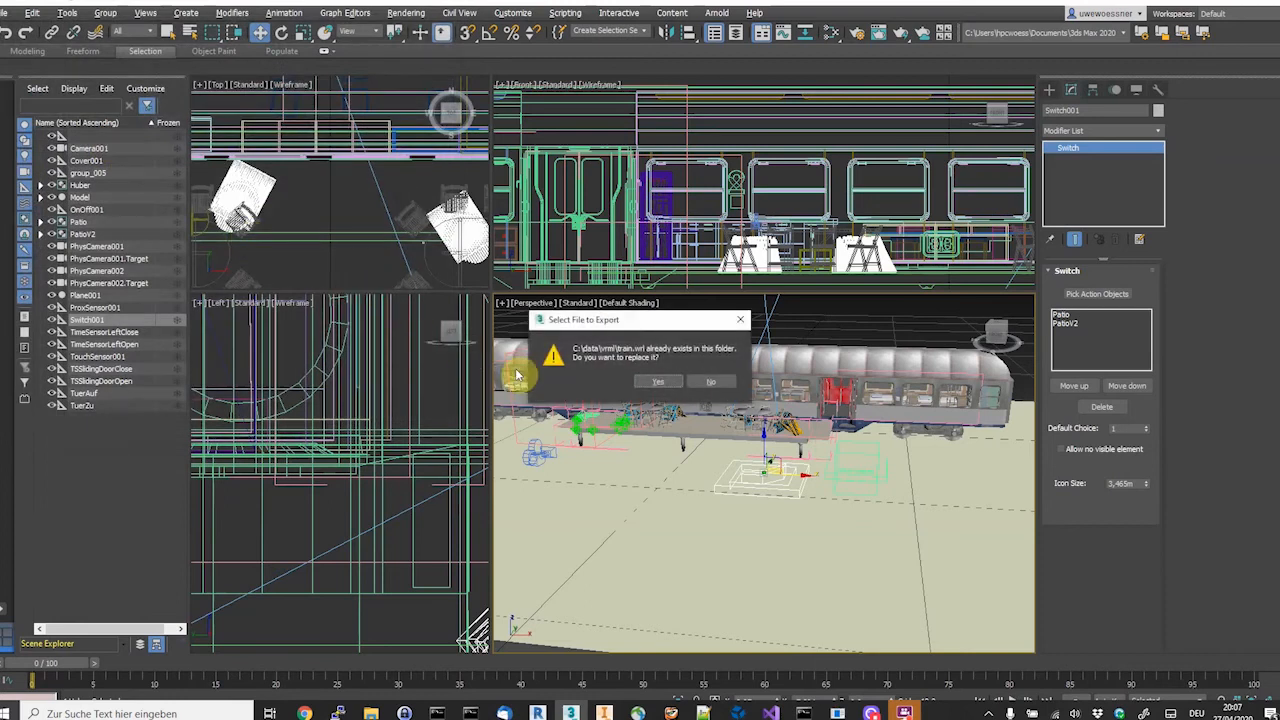
pyautogui.click(655, 383)
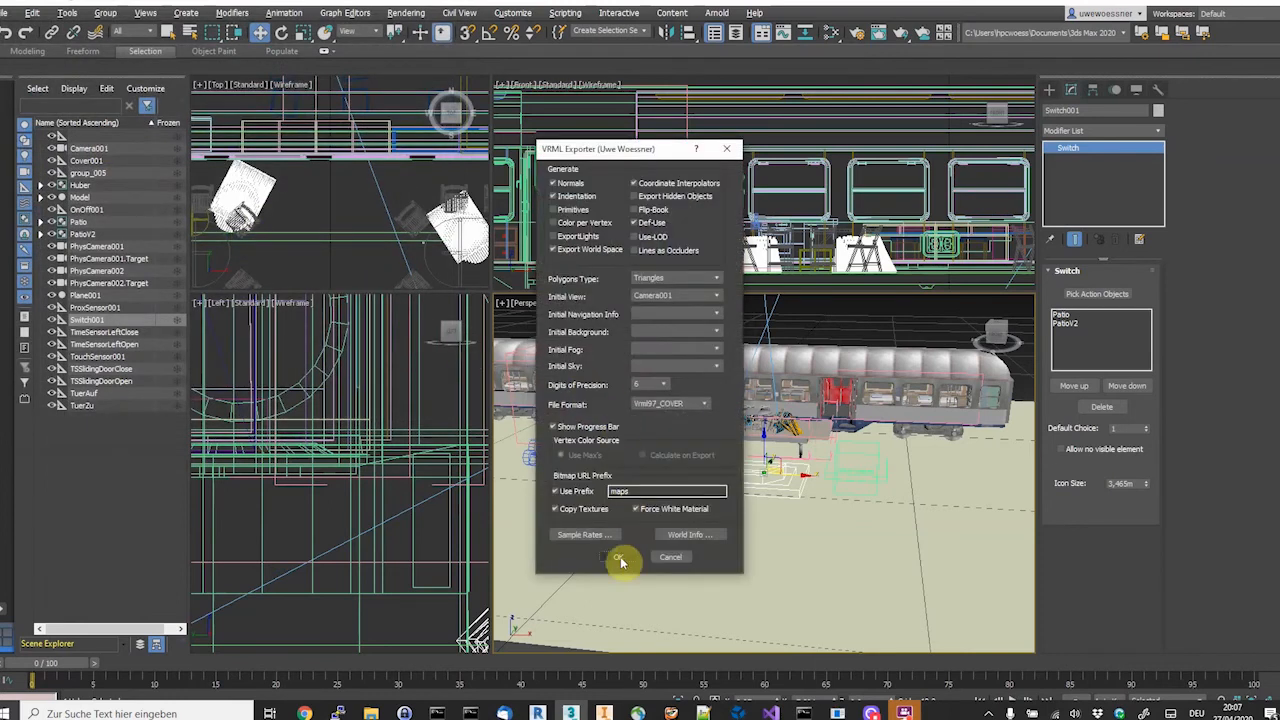
pyautogui.click(618, 557)
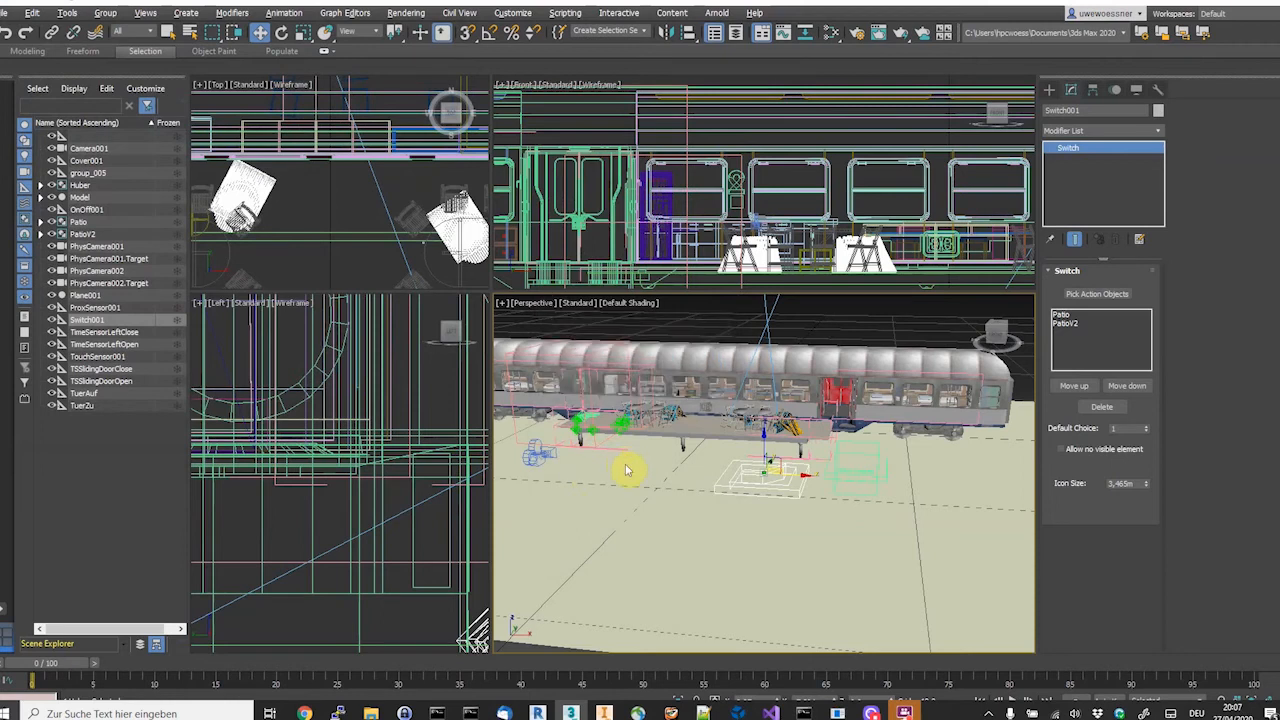
pyautogui.hotkey('alt', 'Tab')
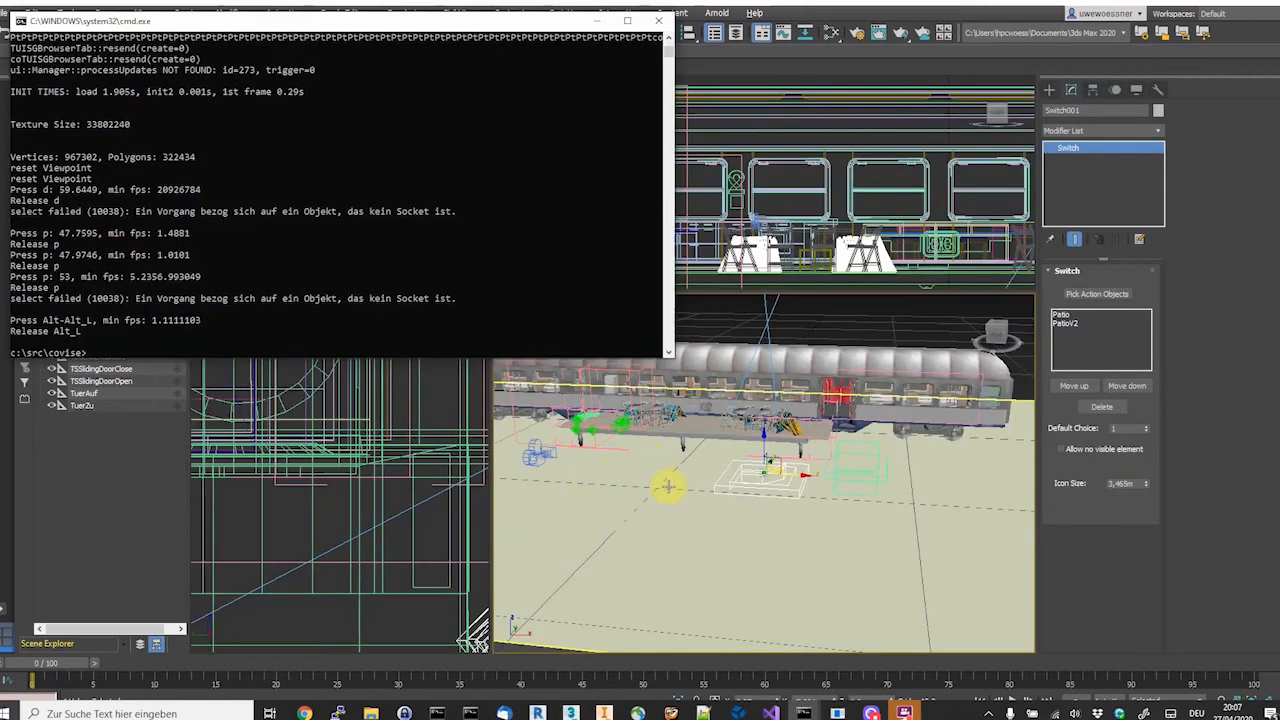
pyautogui.hotkey('alt', 'Tab')
pyautogui.press('Tab')
pyautogui.press('Tab')
pyautogui.hotkey('shift', 'Tab')
pyautogui.hotkey('shift', 'Tab')
pyautogui.hotkey('shift', 'Tab')
pyautogui.hotkey('shift', 'Tab')
pyautogui.press('Tab')
pyautogui.press('Tab')
pyautogui.press('Tab')
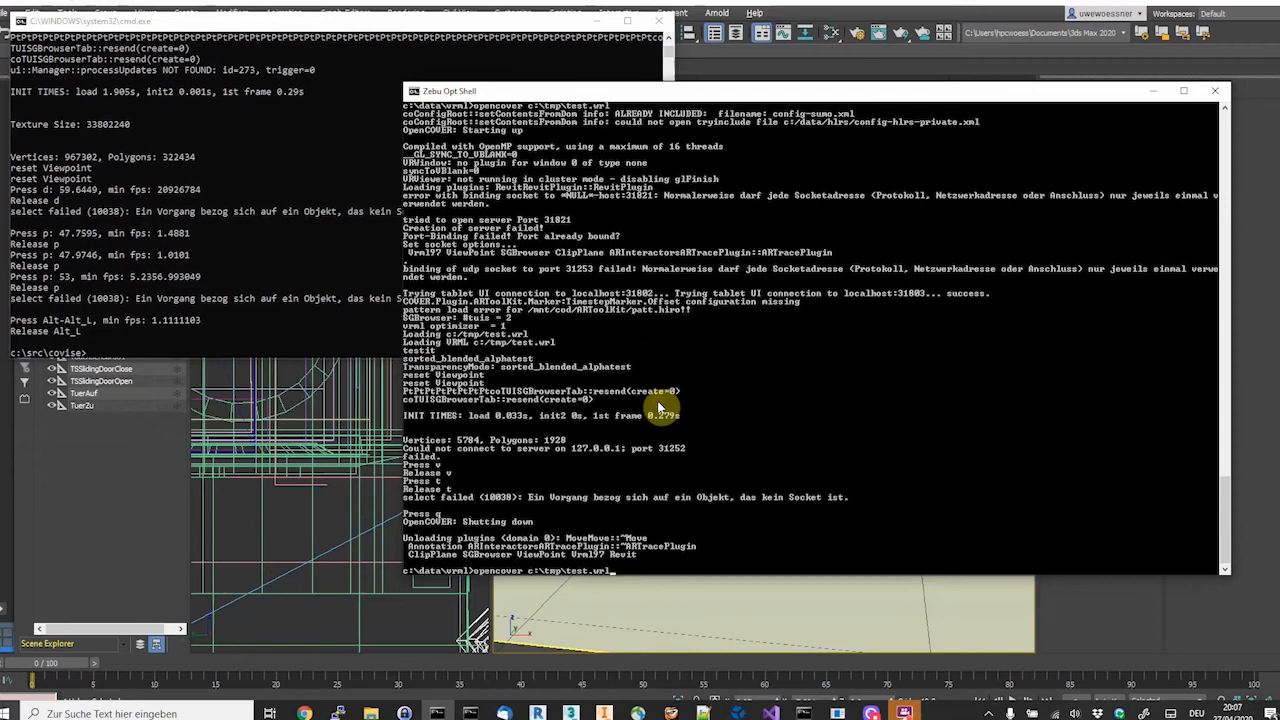
pyautogui.hotkey('alt', 'Tab')
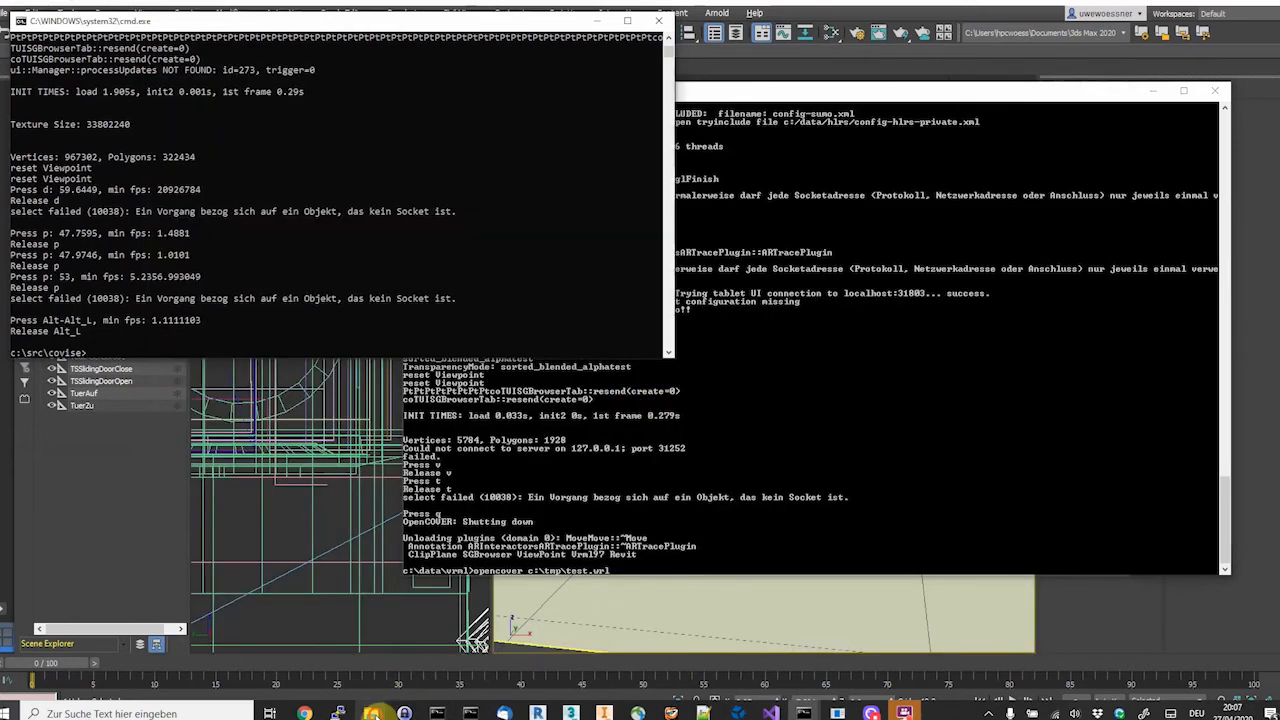
# Bring up the C:\data\vrml folder window and minimize 3ds Max and the console so the OpenCOVER shortcut is exposed
pyautogui.moveTo(371, 712)
pyautogui.click(440, 640)
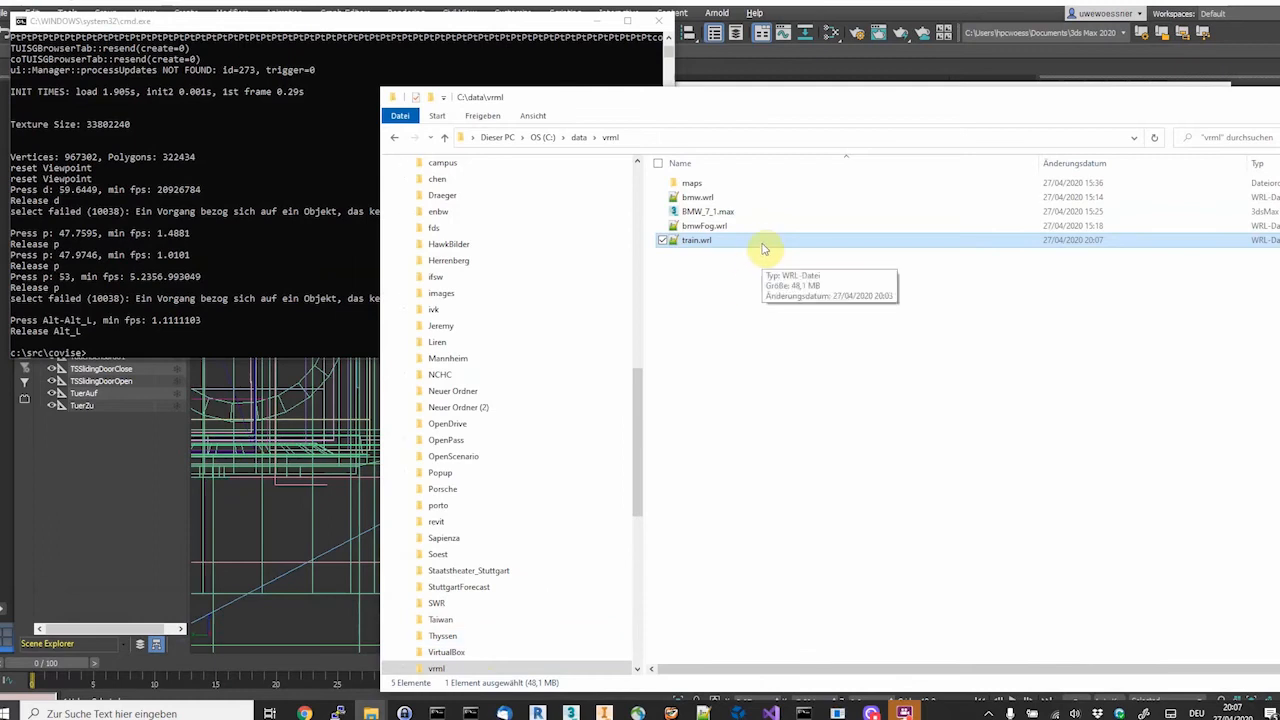
pyautogui.click(1225, 8)
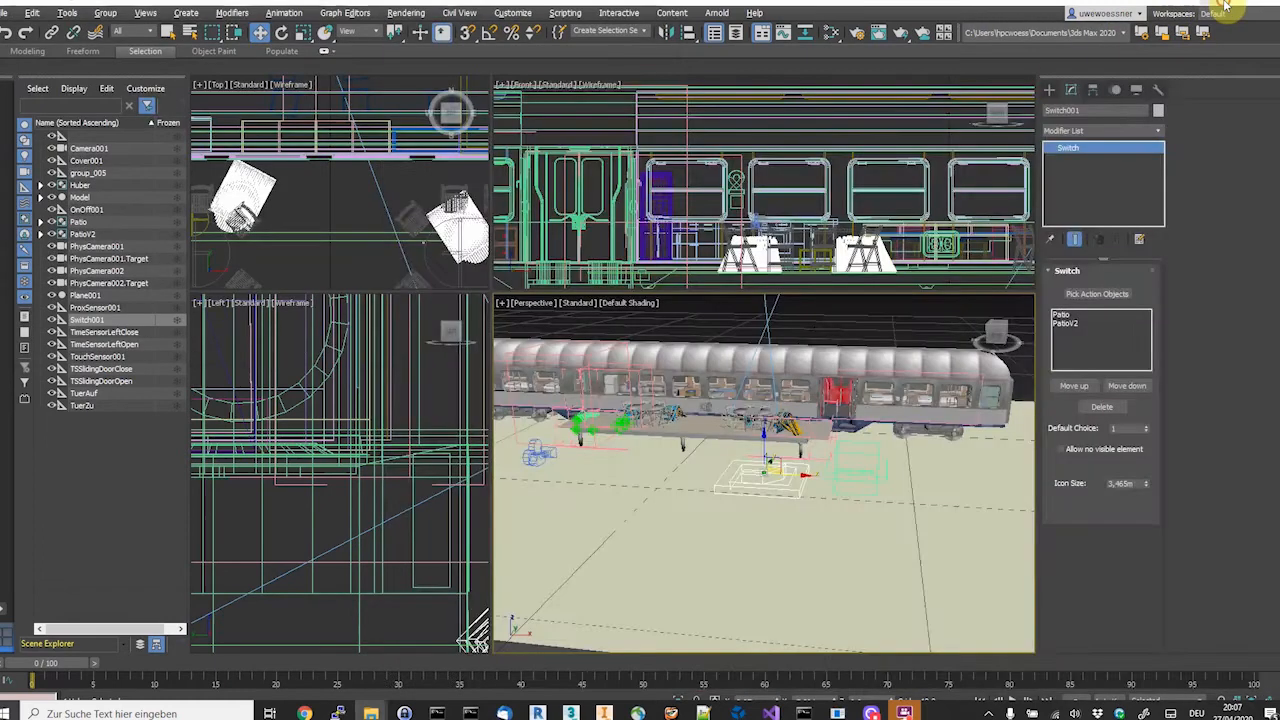
pyautogui.click(1225, 8)
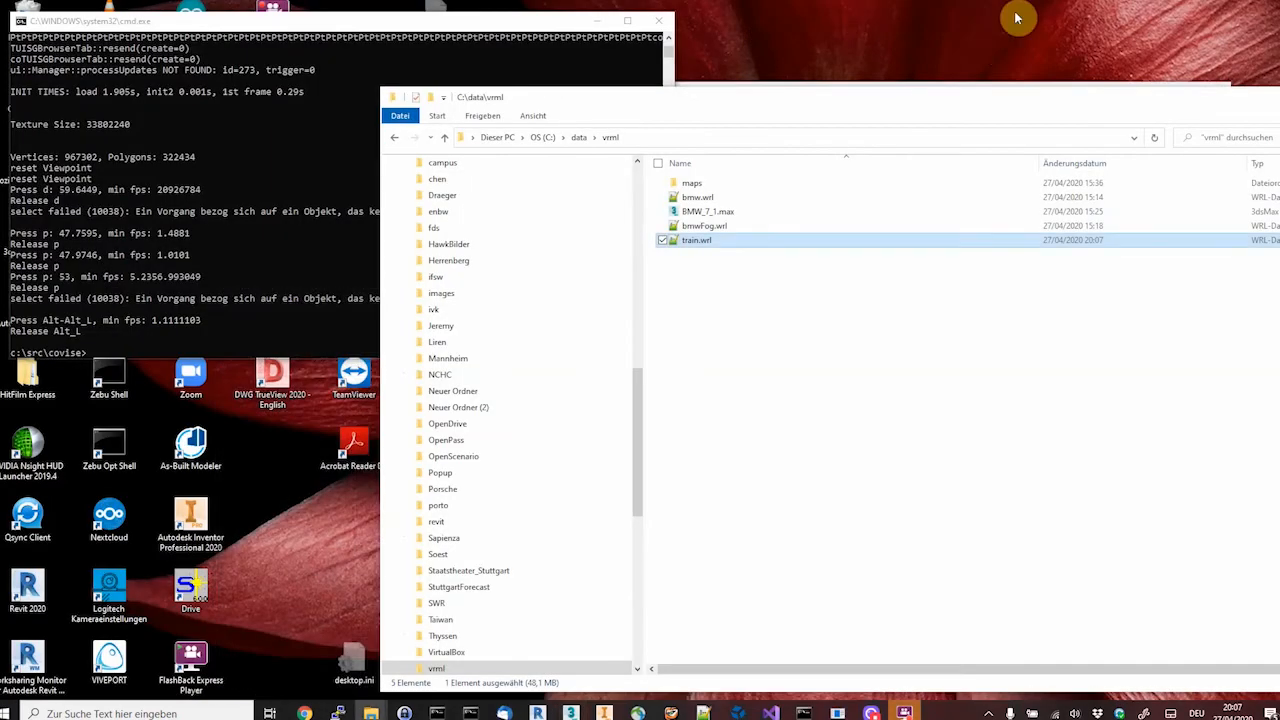
pyautogui.click(612, 22)
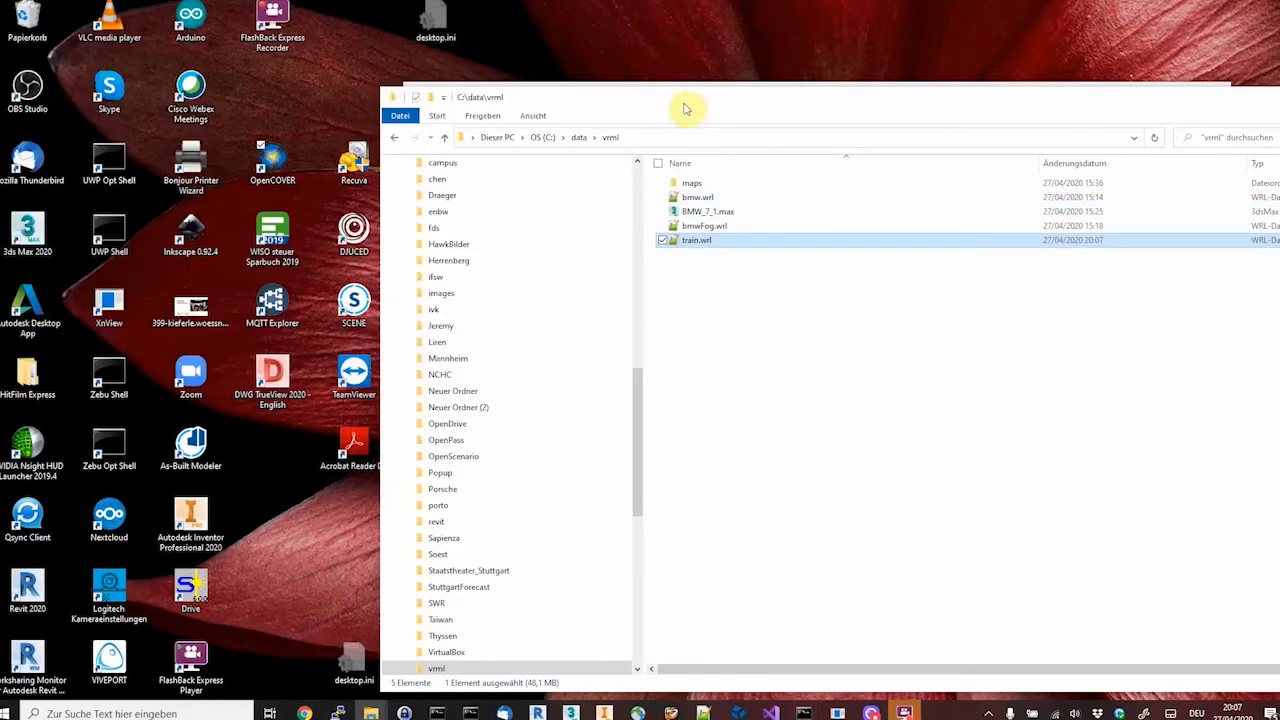
# Open train.wrl with the OpenCOVER shortcut, examine the default patio and its switching from an oblique view in an enlarged window, and quit the viewer
pyautogui.moveTo(705, 241); pyautogui.dragTo(276, 148)
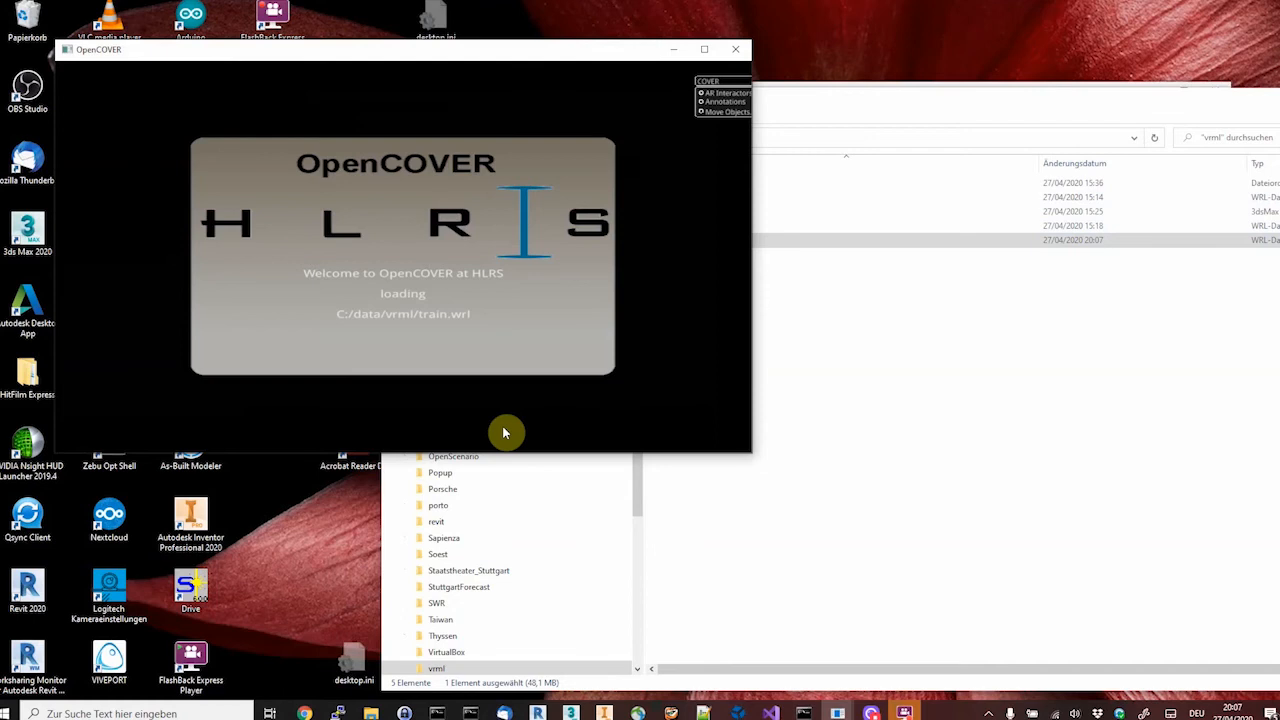
pyautogui.moveTo(750, 455); pyautogui.dragTo(1258, 680)
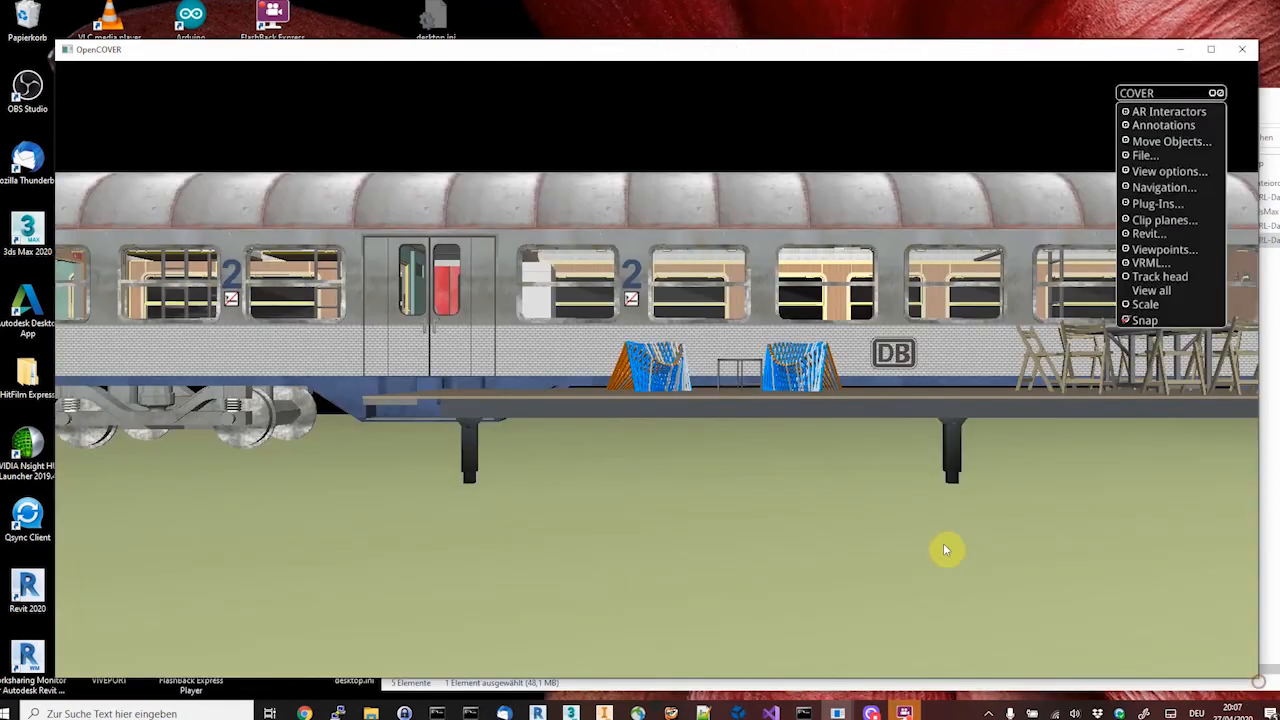
pyautogui.moveTo(622, 505); pyautogui.dragTo(587, 482, button='middle')
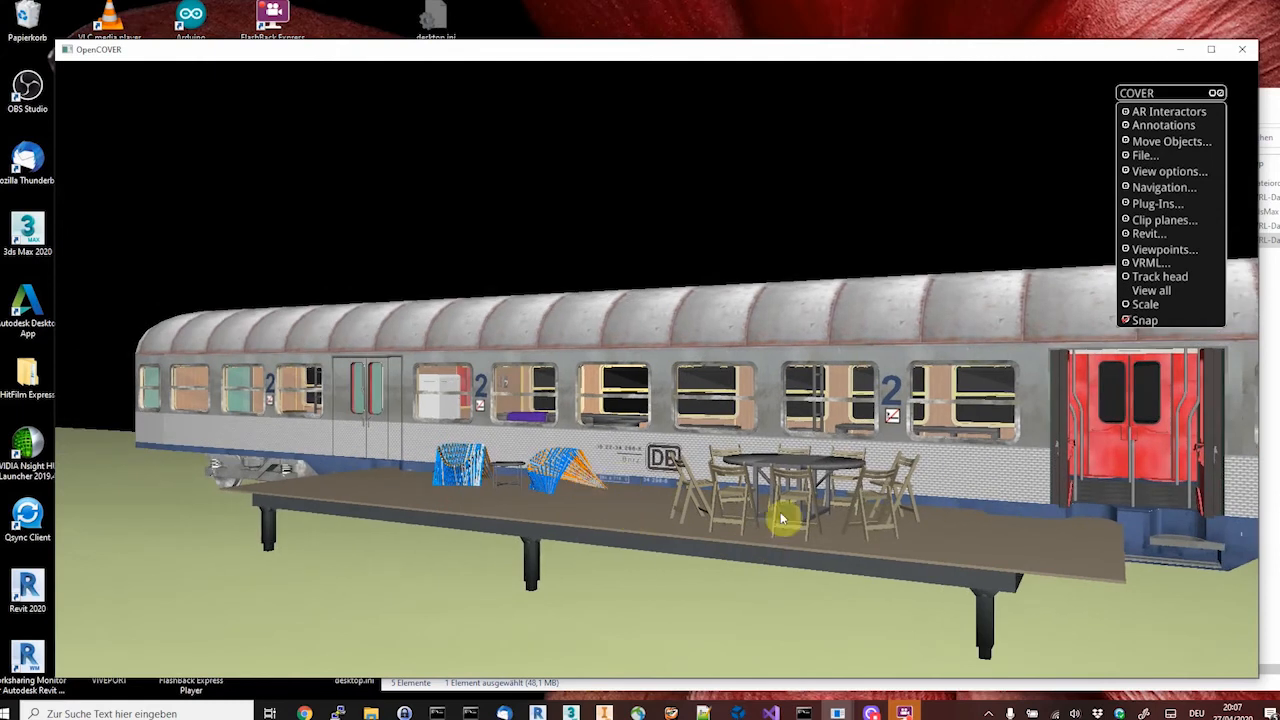
pyautogui.click(735, 603)
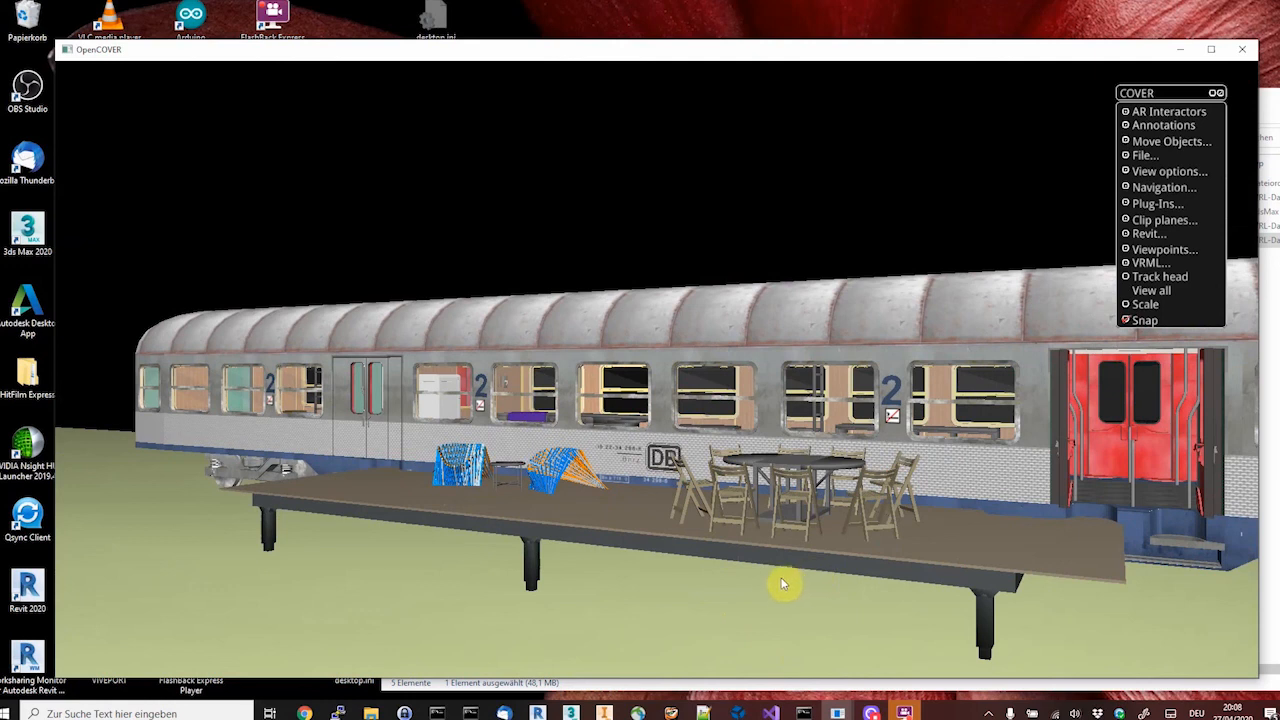
pyautogui.press('Escape')
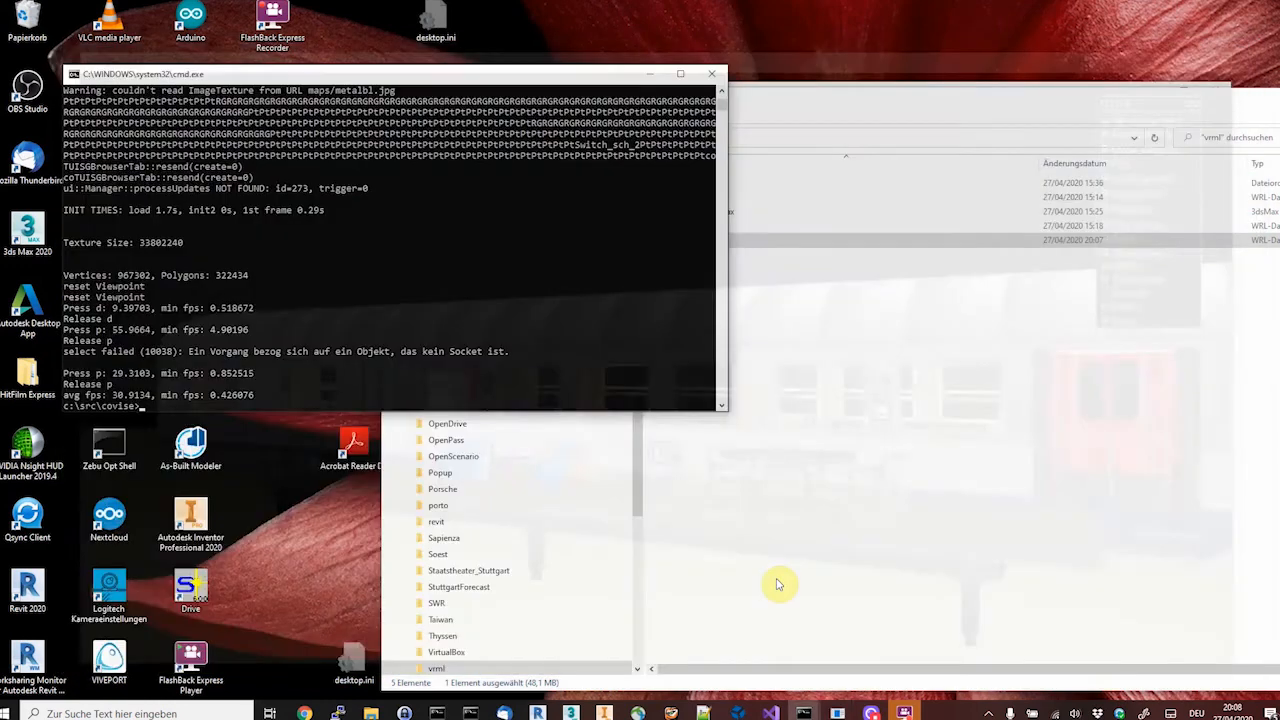
# Return to 3ds Max and enable Allow no visible element for the Switch helper
pyautogui.hotkey('alt', 'Tab')
pyautogui.hotkey('alt', 'Tab')
pyautogui.hotkey('alt', 'Tab')
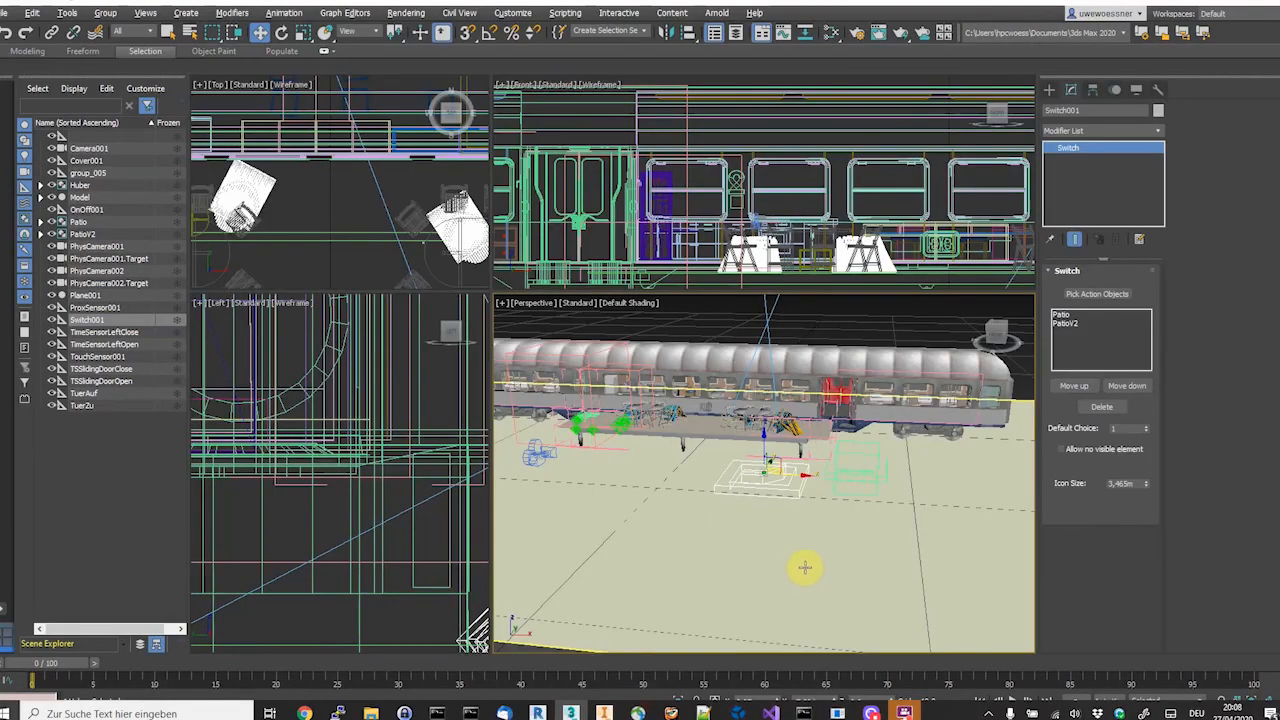
pyautogui.click(1062, 450)
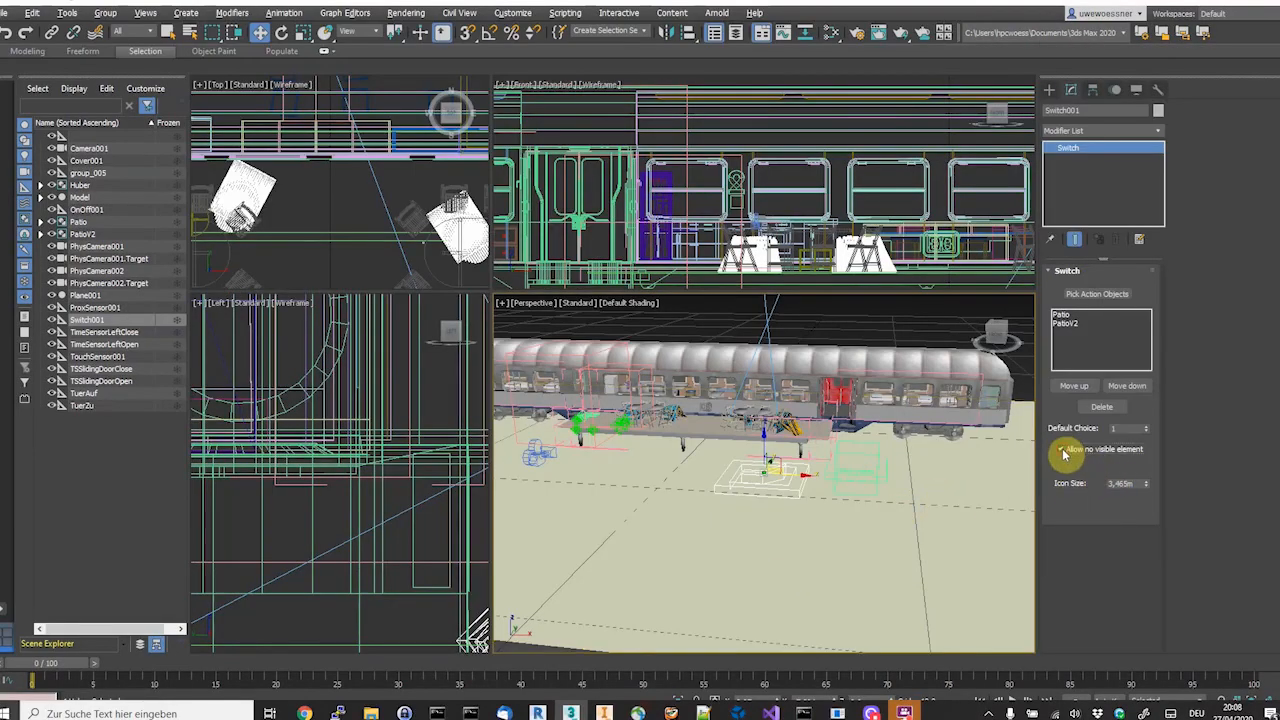